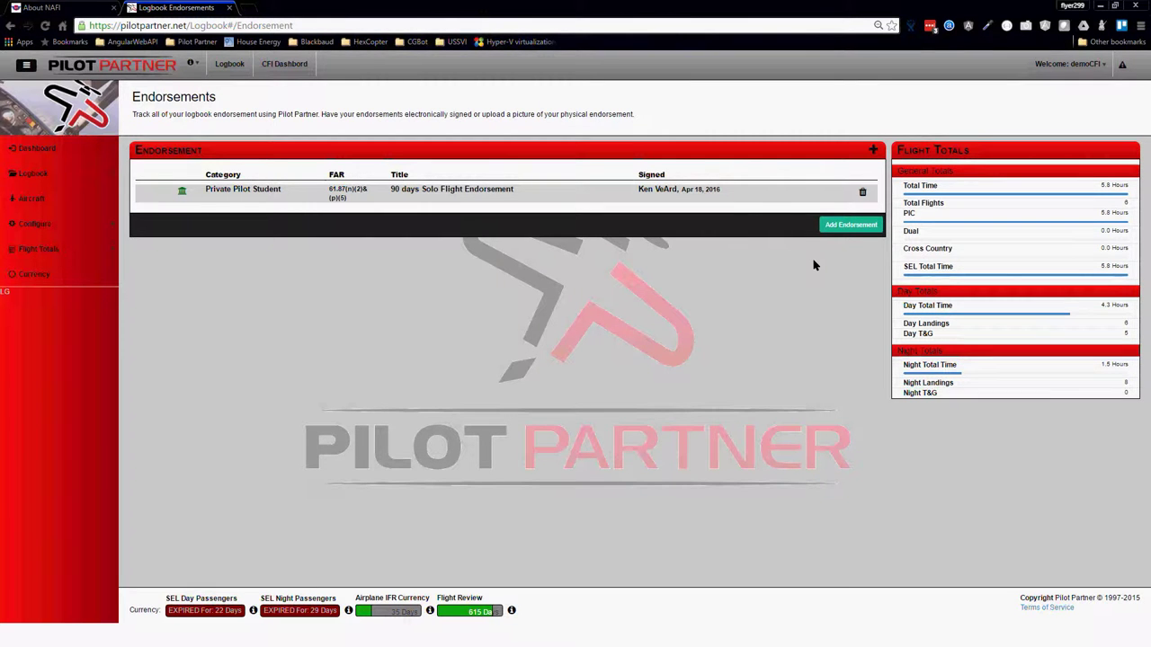
- Start a new endorsement from the Private Pilot Student template 61.87, 90 days Solo Flight Endorsement
left_click(850, 225)
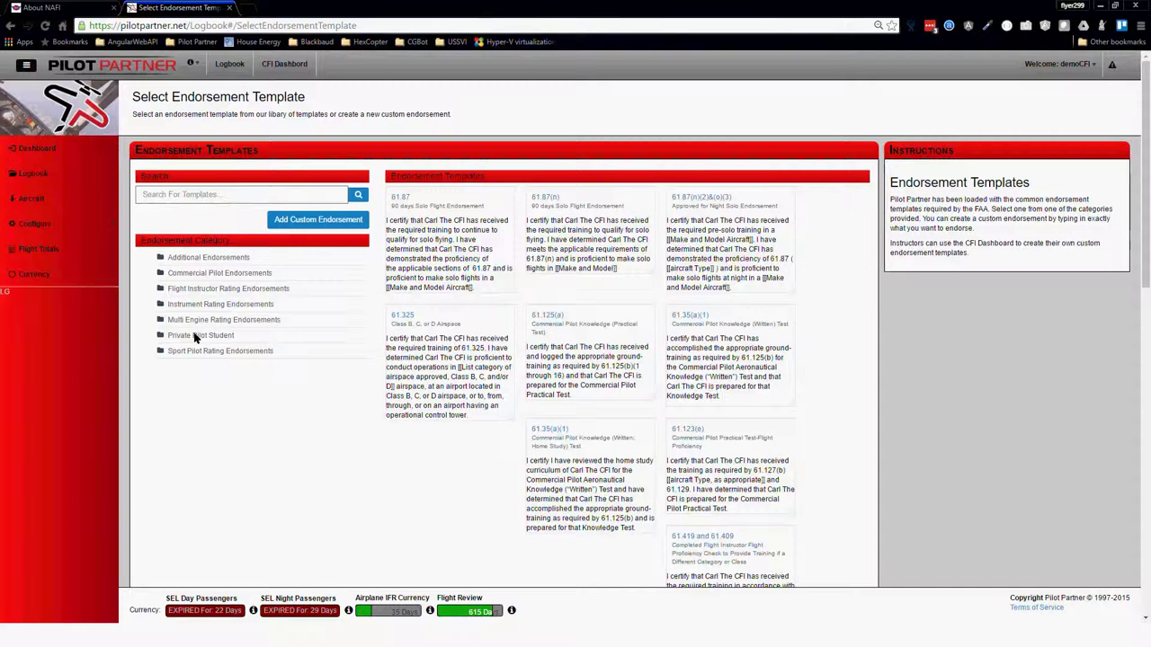
left_click(196, 337)
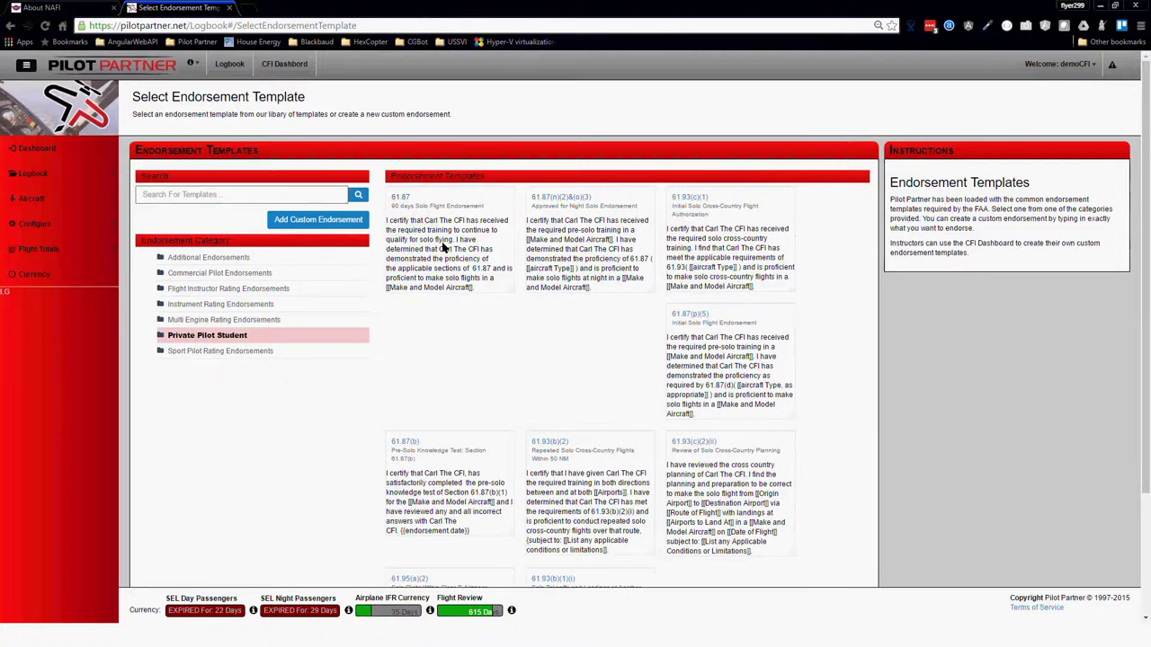
left_click(443, 247)
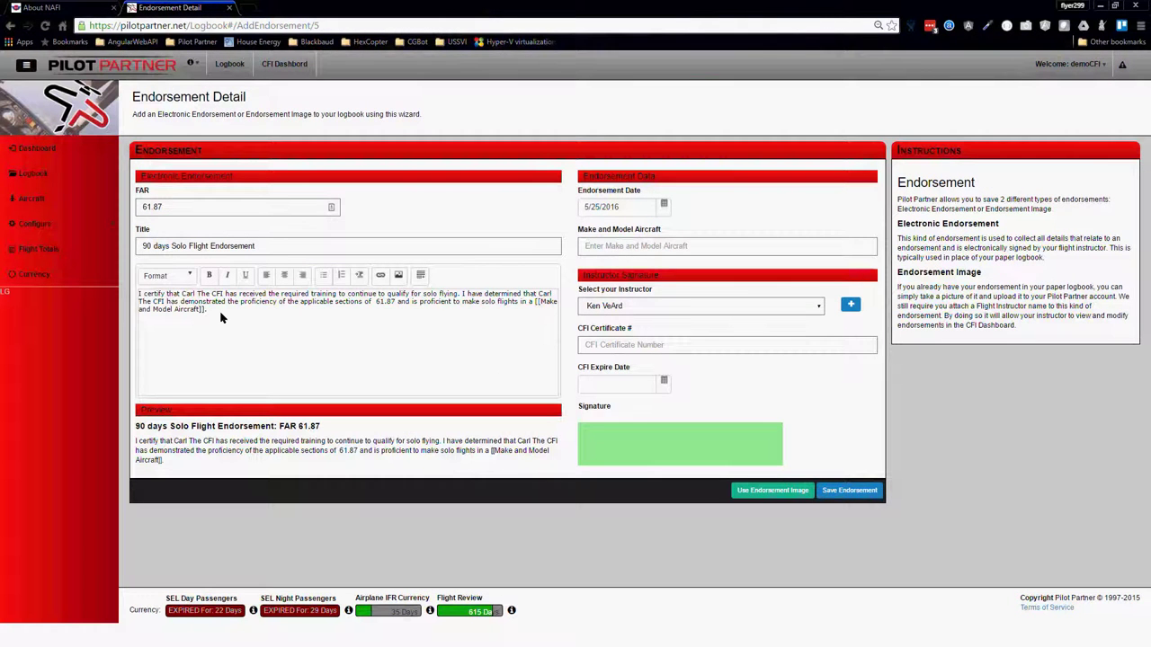
- Examine the certification wording in the endorsement's text and its preview, including the make and model placeholder
triple_click(166, 306)
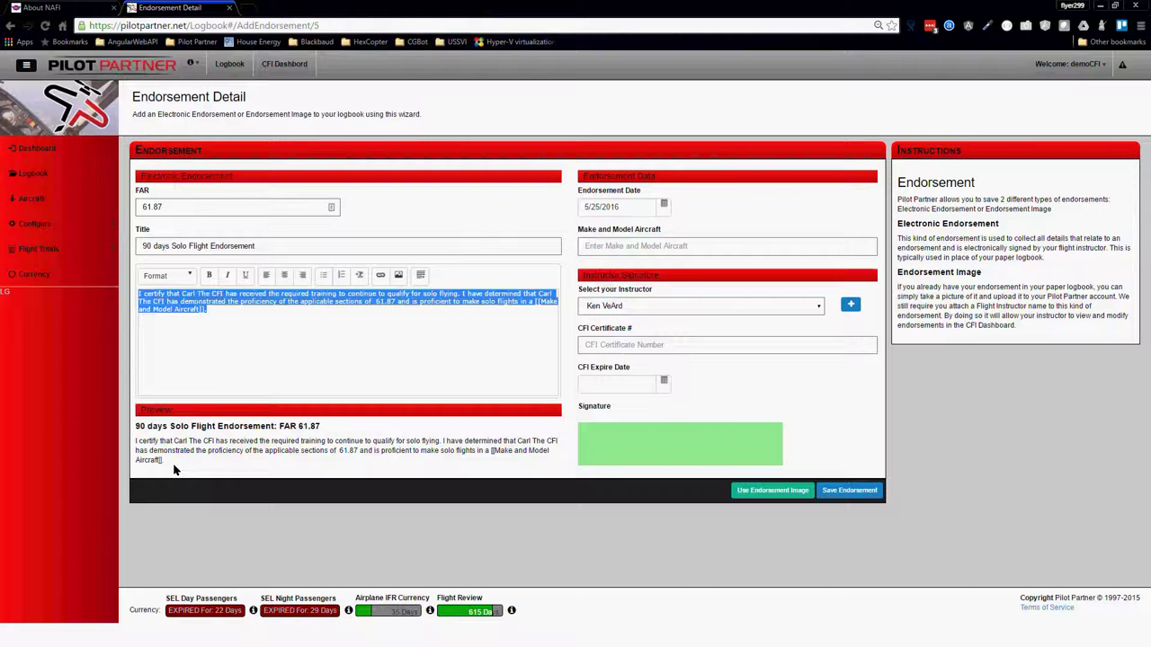
triple_click(175, 469)
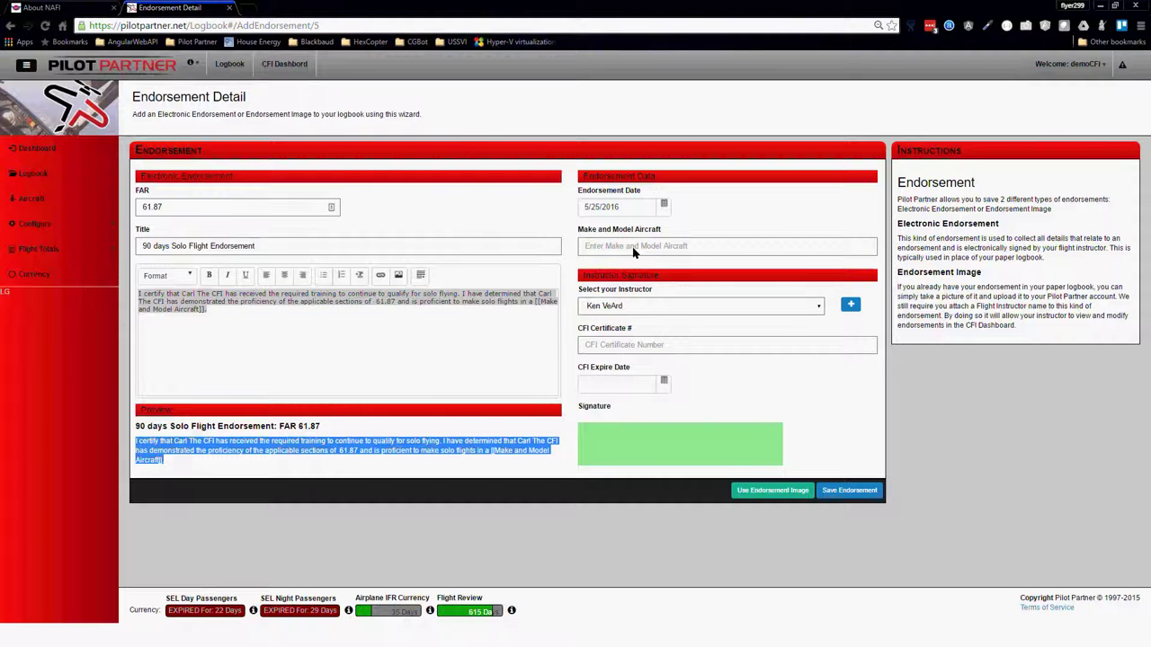
left_click(634, 253)
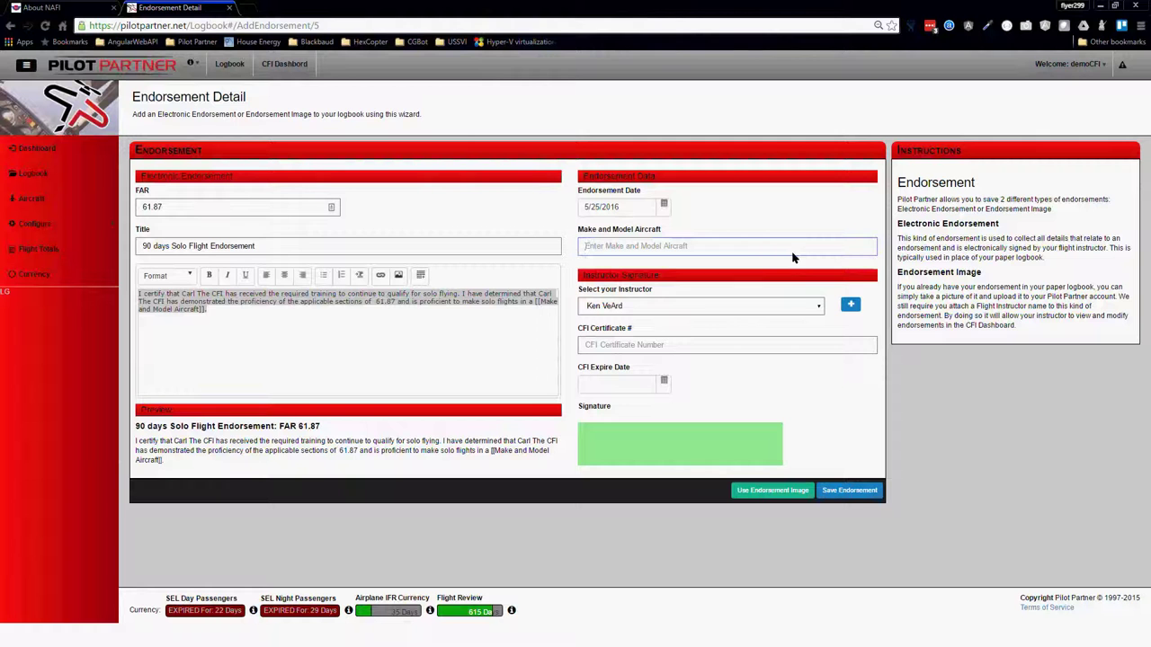
left_click(386, 342)
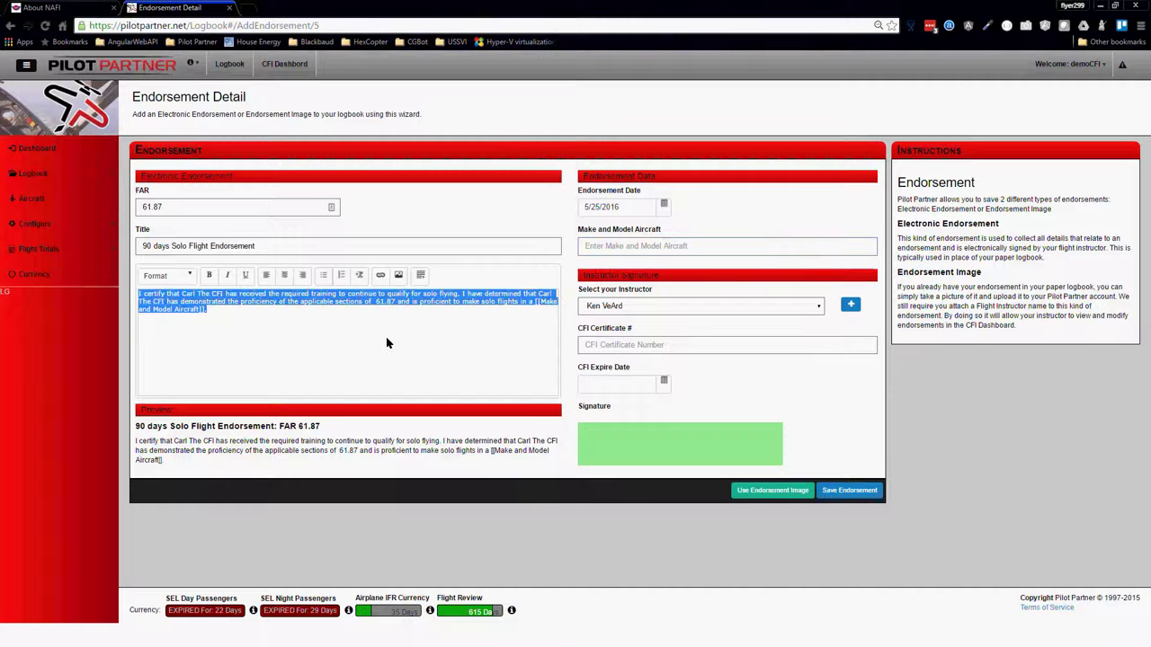
left_click(386, 343)
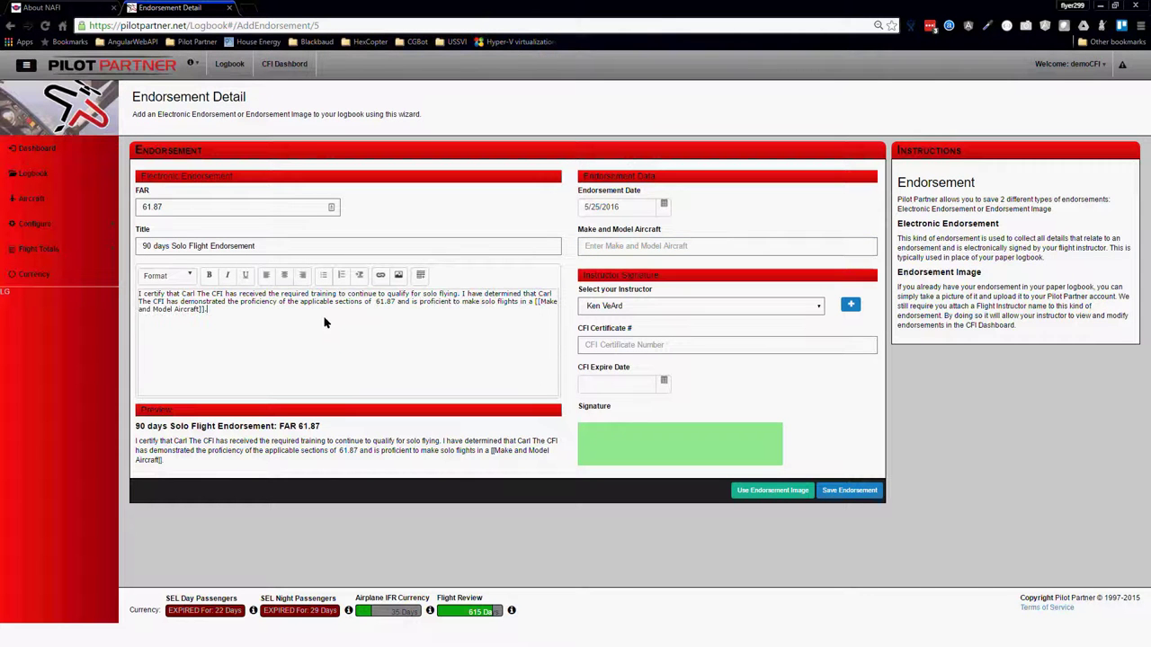
- Enter Cessna 172M as the aircraft make and model, select the instructor, and fill in the CFI certificate number
left_click(676, 245)
type("Cessna 172M")
left_click(746, 305)
left_click(730, 321)
left_click(720, 349)
type("123456")
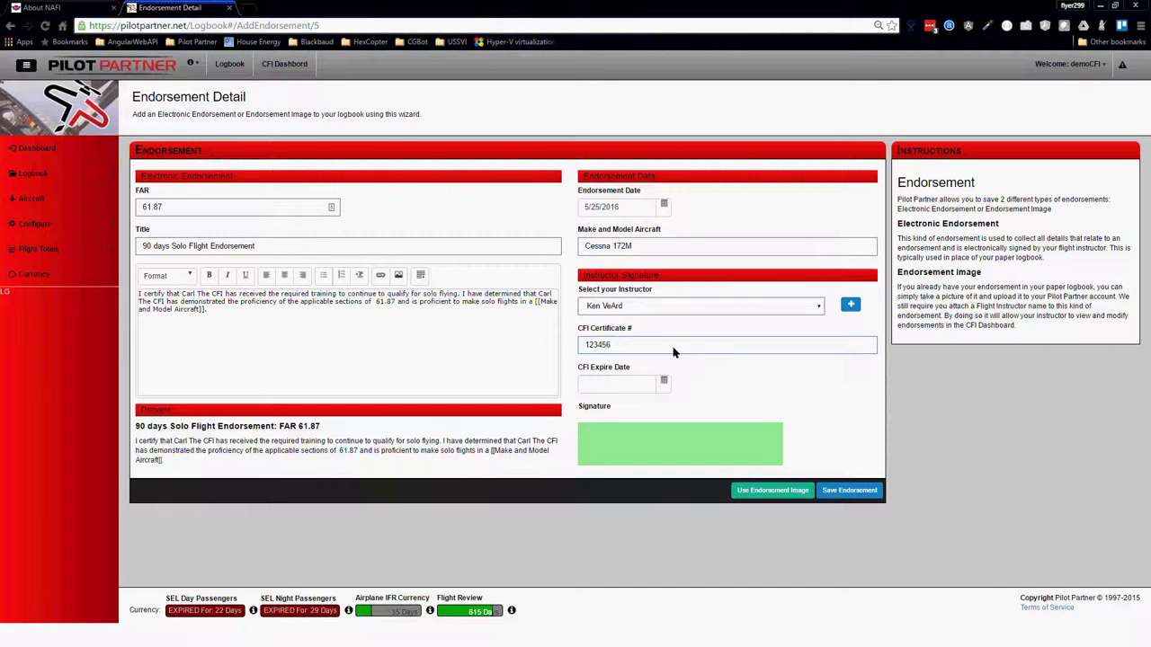
- Complete the instructor signature section with CFI expire date 5/28/2016 and a hand-drawn signature, and save the endorsement
left_click(663, 385)
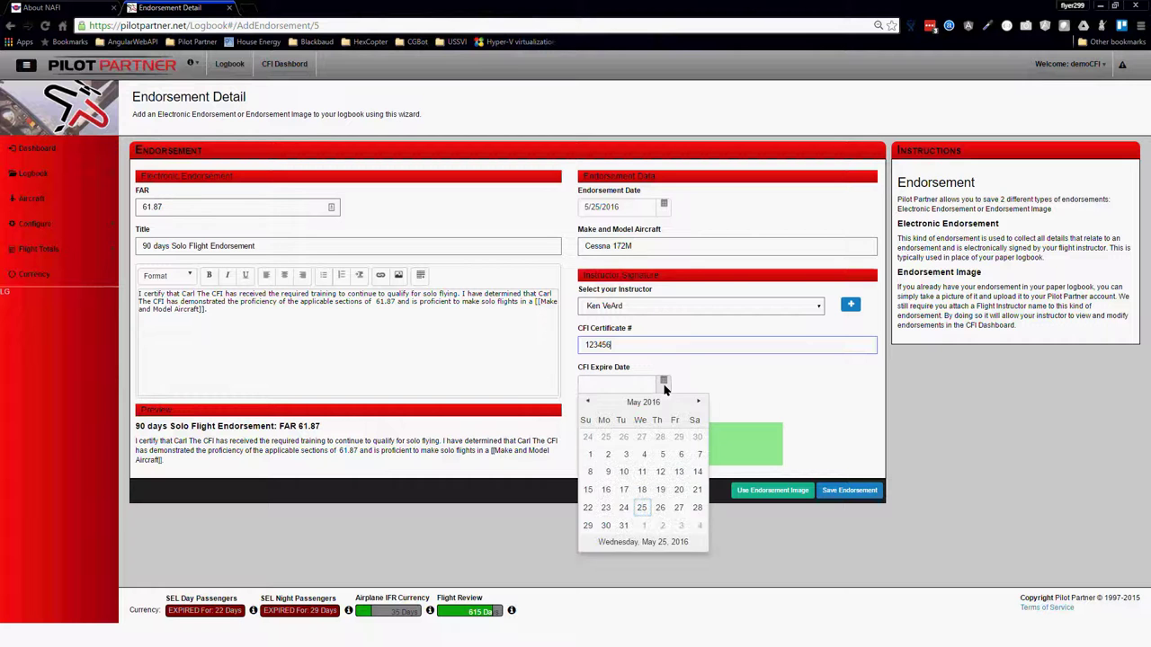
left_click(697, 509)
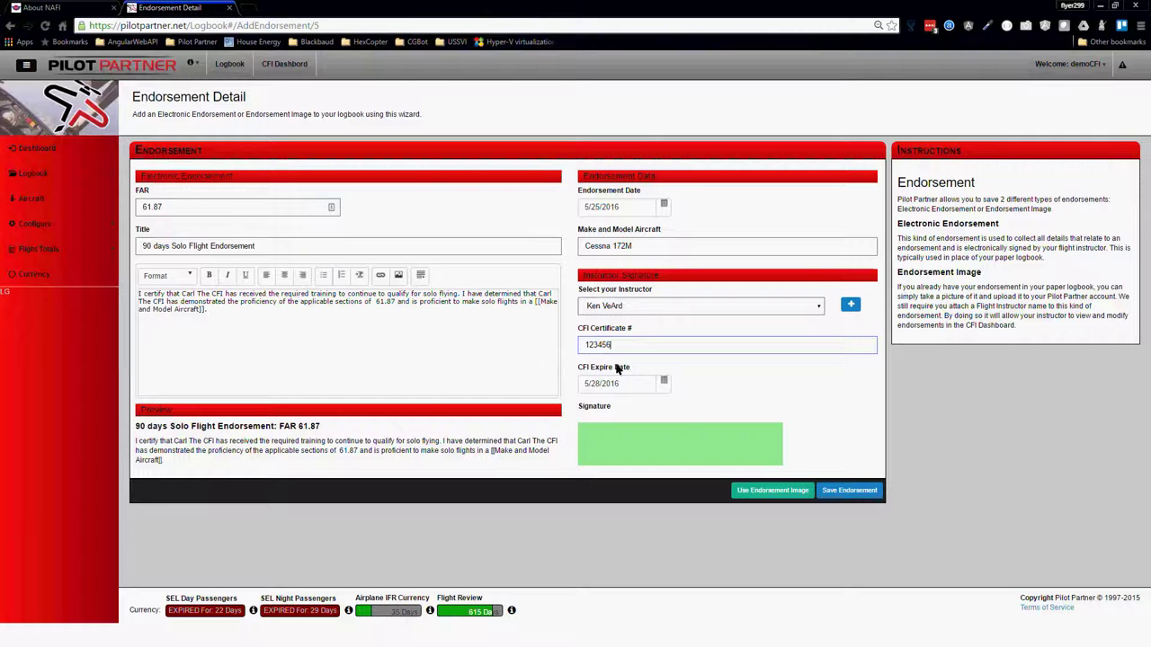
left_click_drag(591, 426, 772, 460)
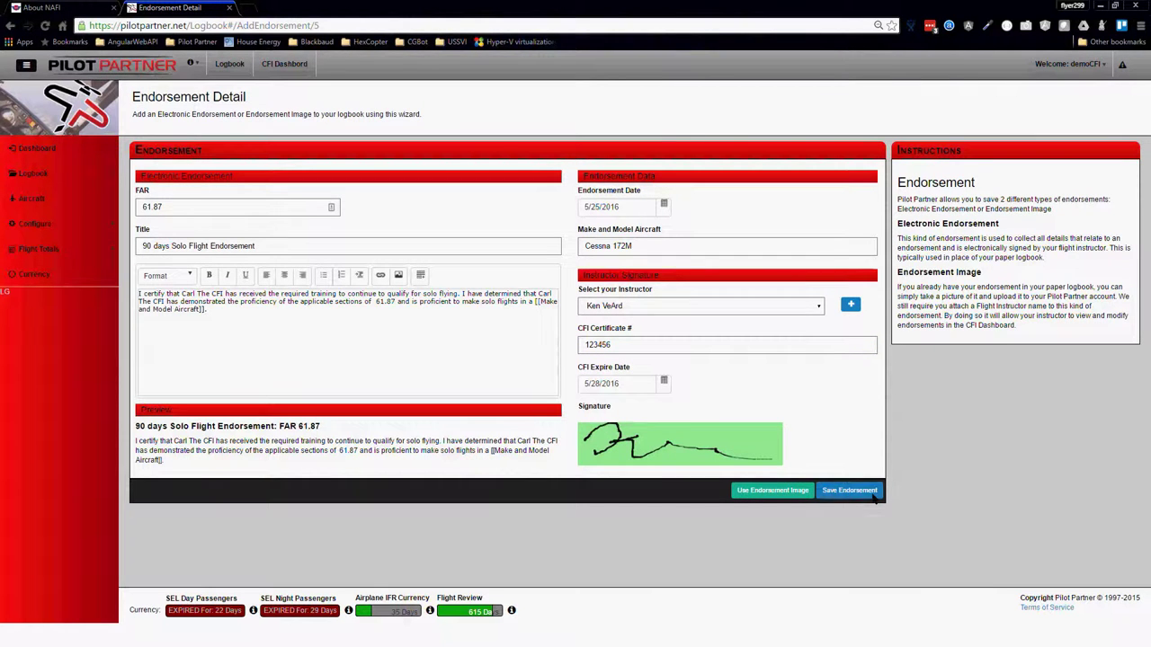
left_click(848, 491)
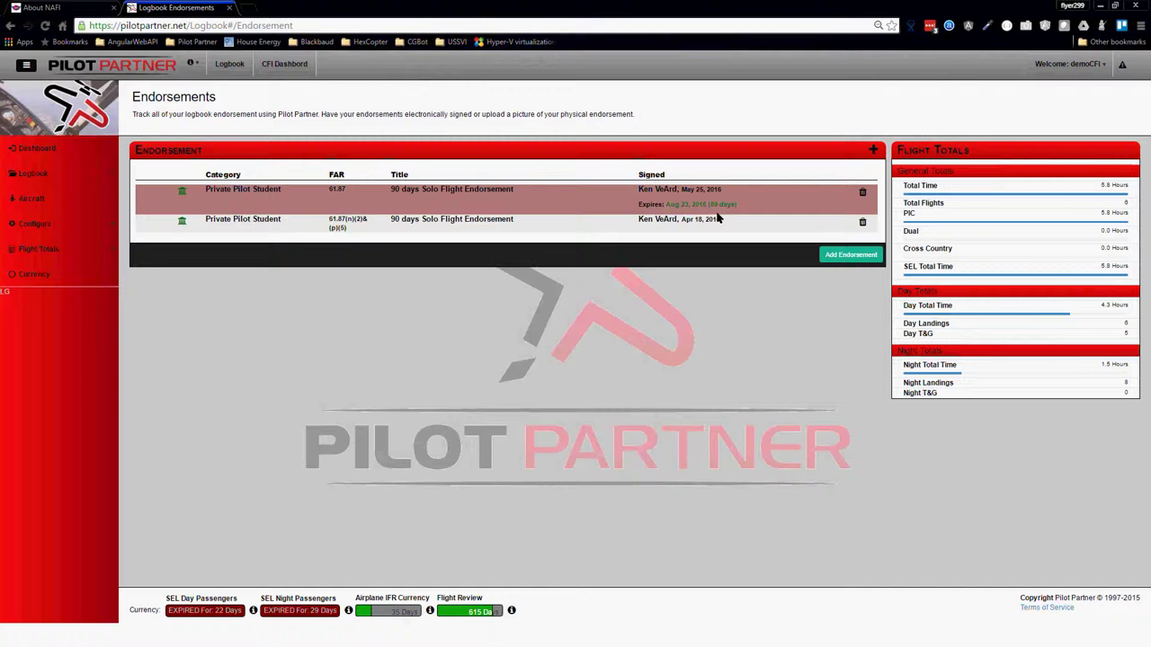
left_click(850, 257)
left_click(448, 261)
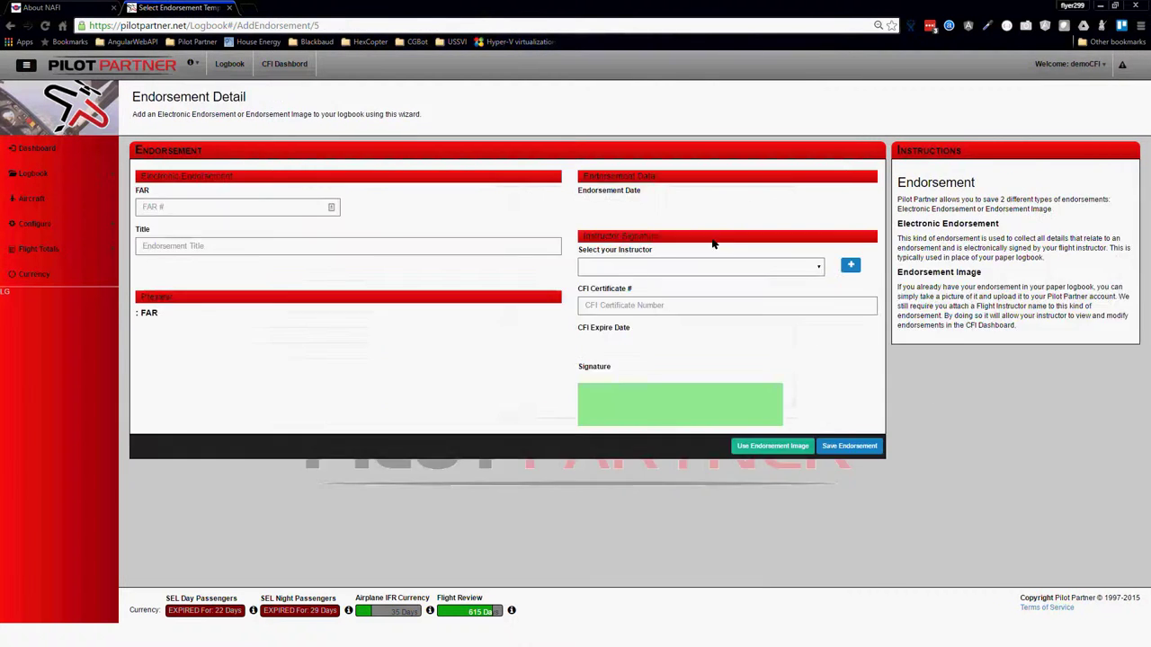
left_click_drag(585, 211, 626, 209)
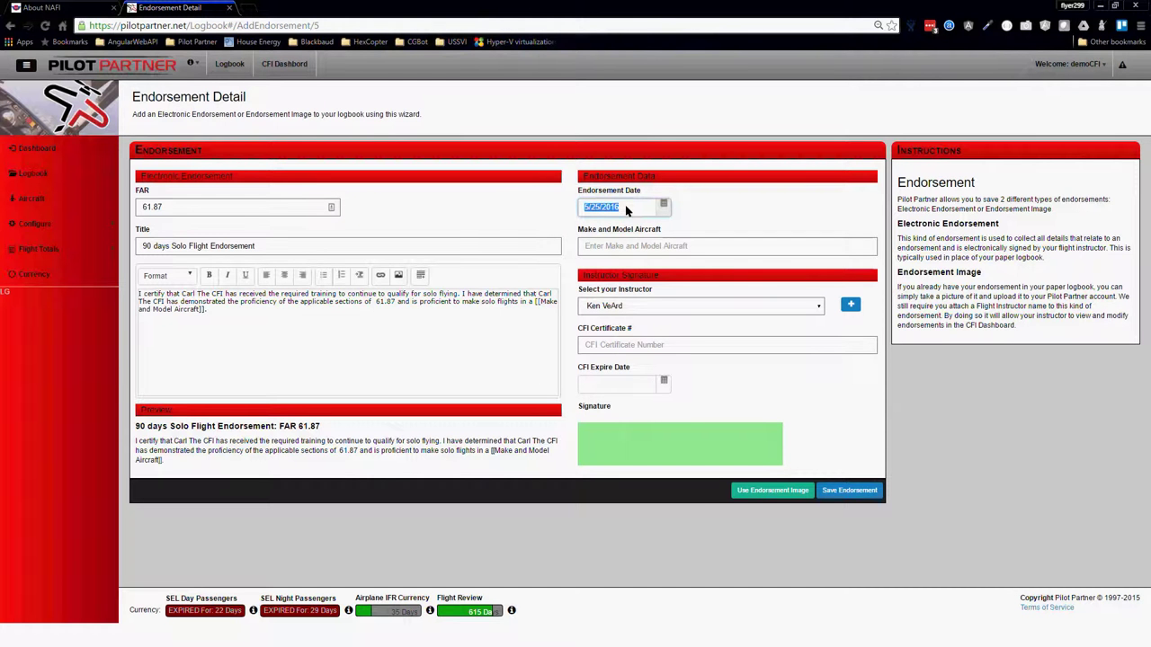
left_click(626, 210)
left_click(665, 207)
left_click(619, 298)
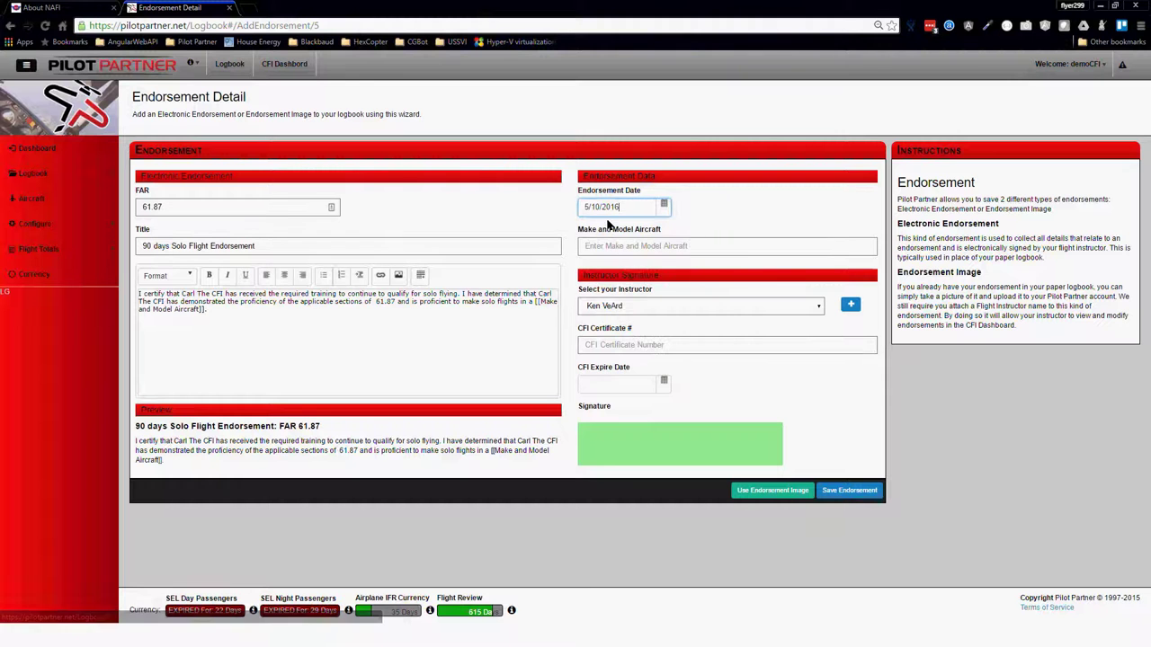
key("alt+Left")
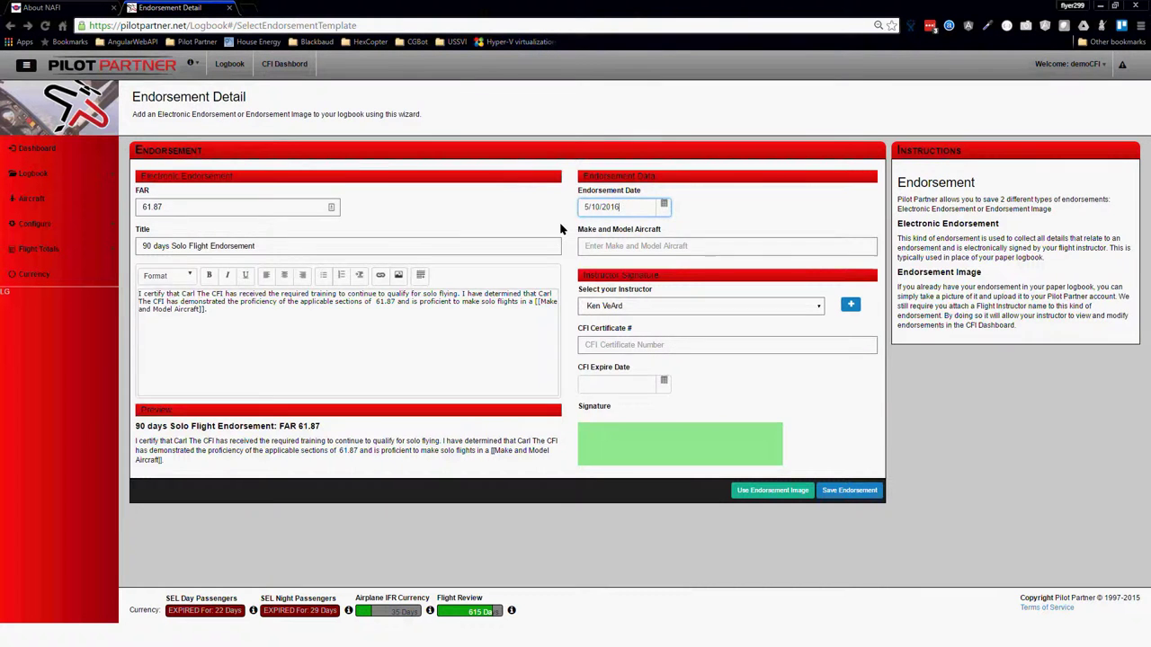
key("alt+Left")
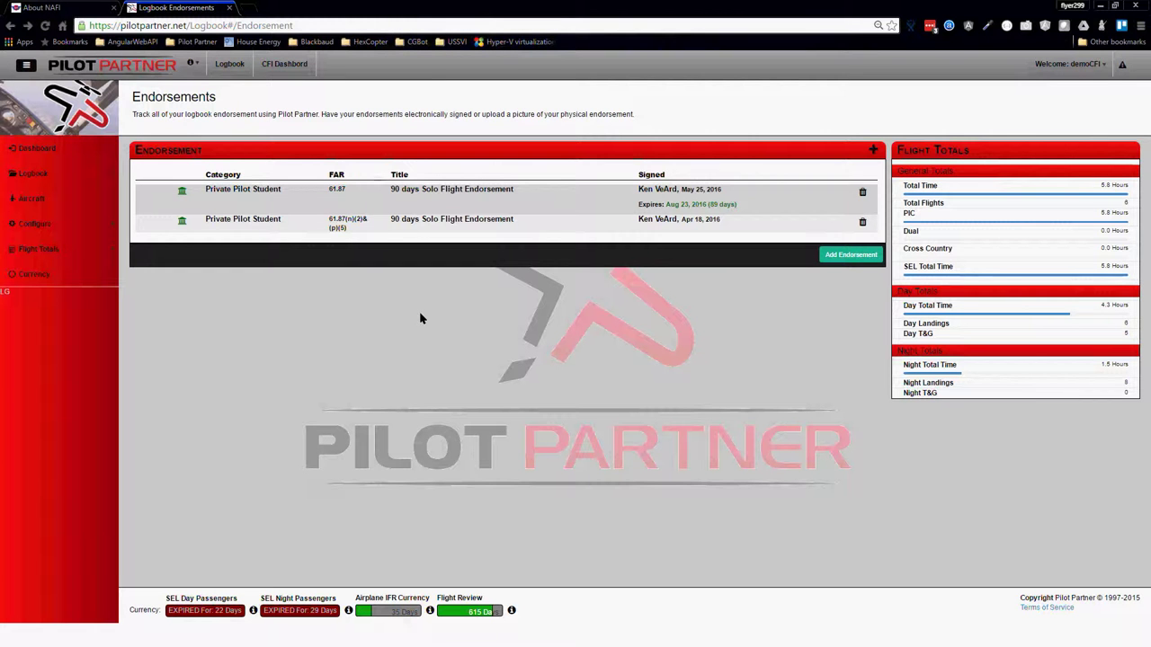
- Open the Feature Requests page and examine the requests on CFI tracking of students' logbooks and tracking simulator time
left_click(193, 63)
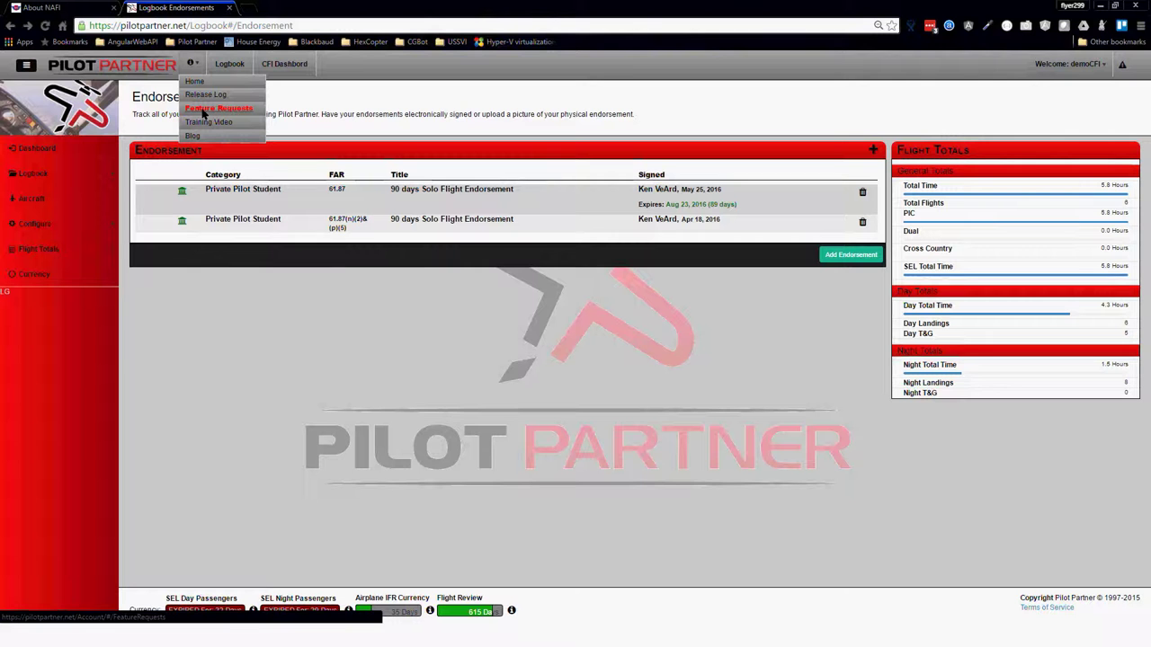
left_click(203, 108)
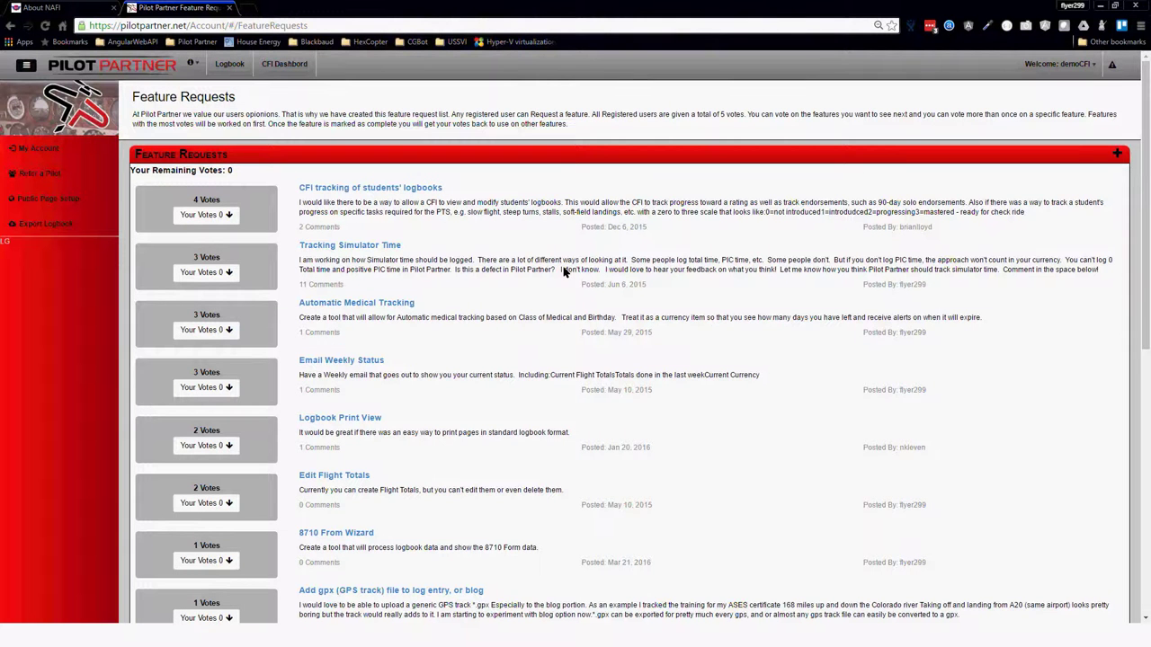
left_click_drag(563, 270, 172, 260)
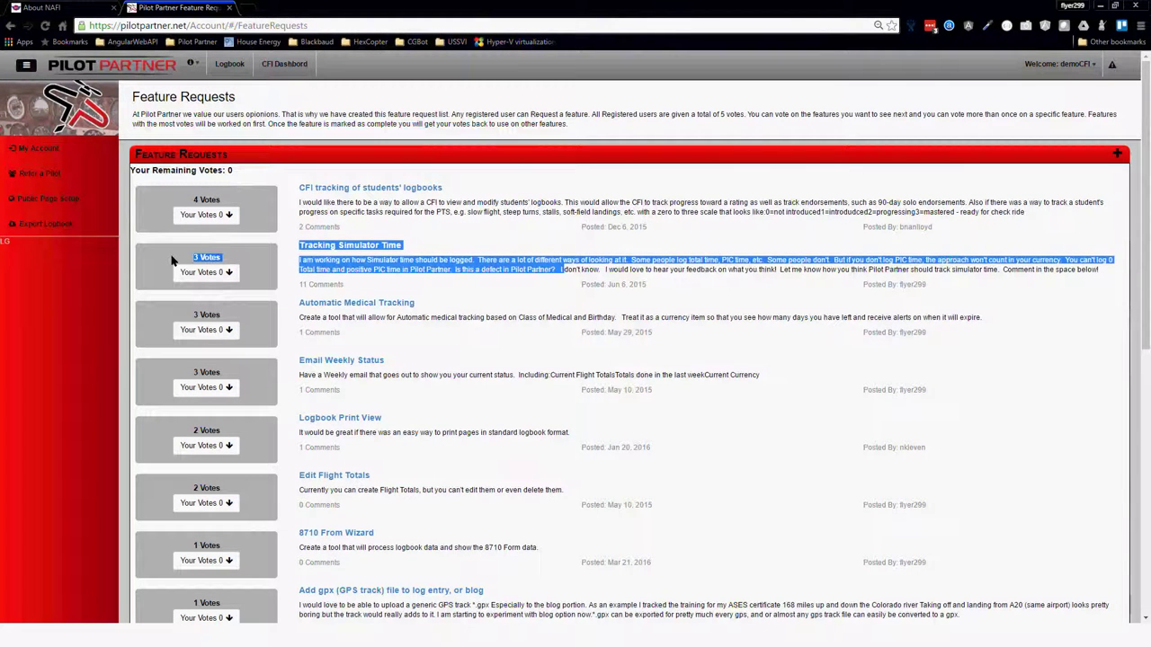
left_click(172, 259)
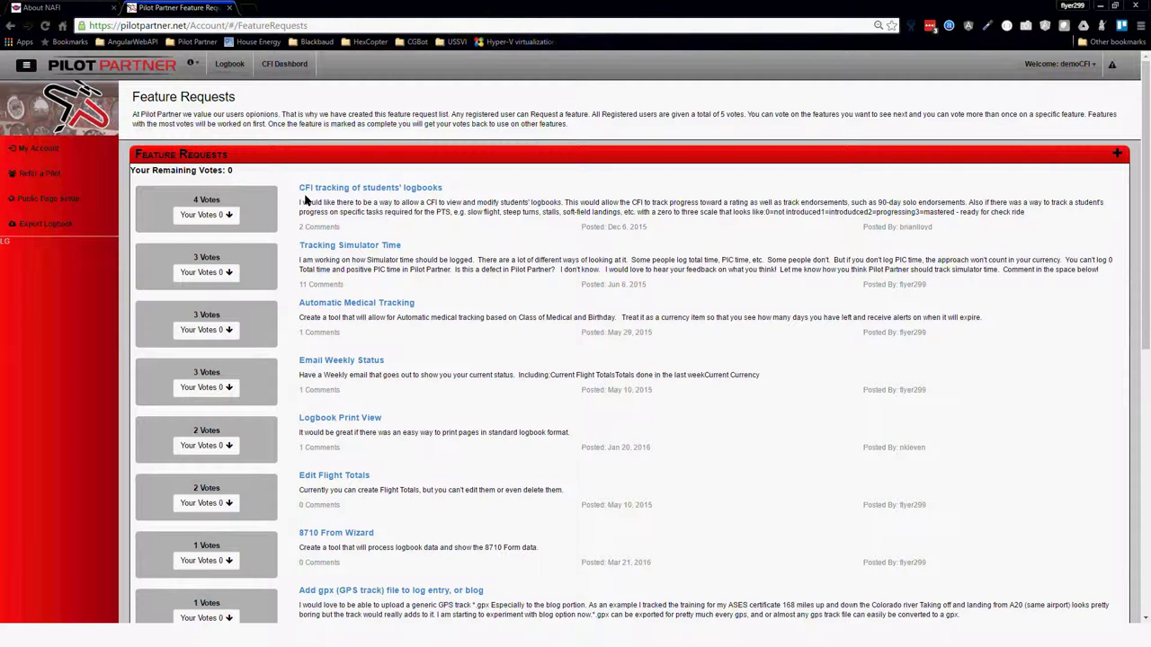
left_click_drag(305, 197, 458, 205)
left_click(341, 204)
left_click_drag(299, 250, 466, 280)
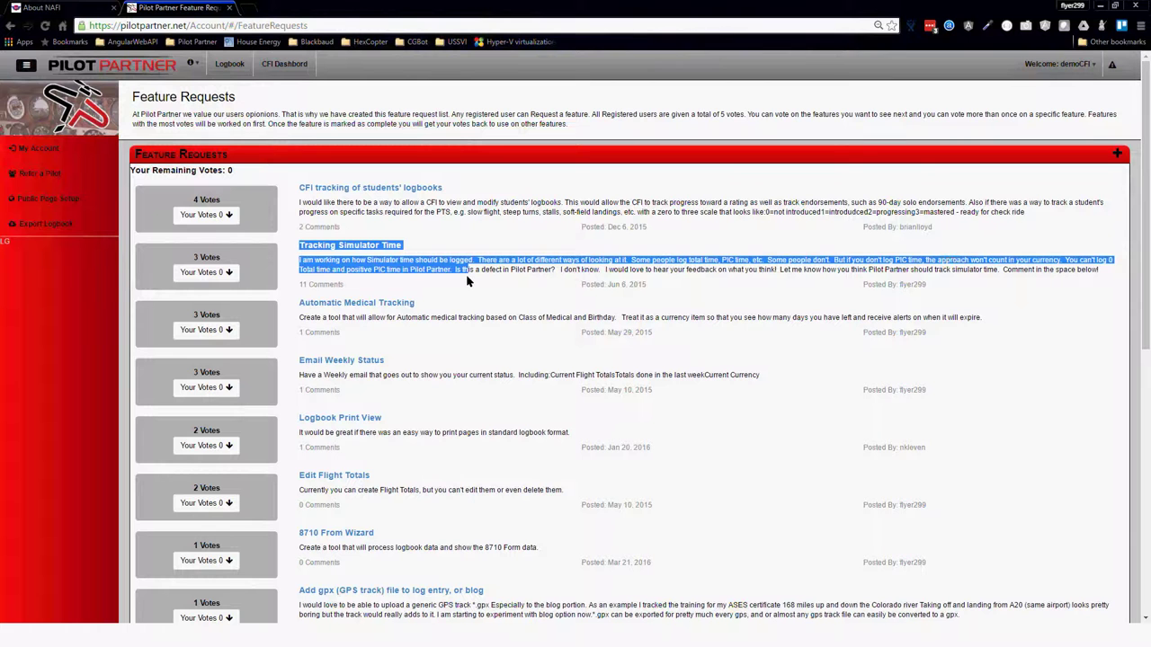
left_click(466, 281)
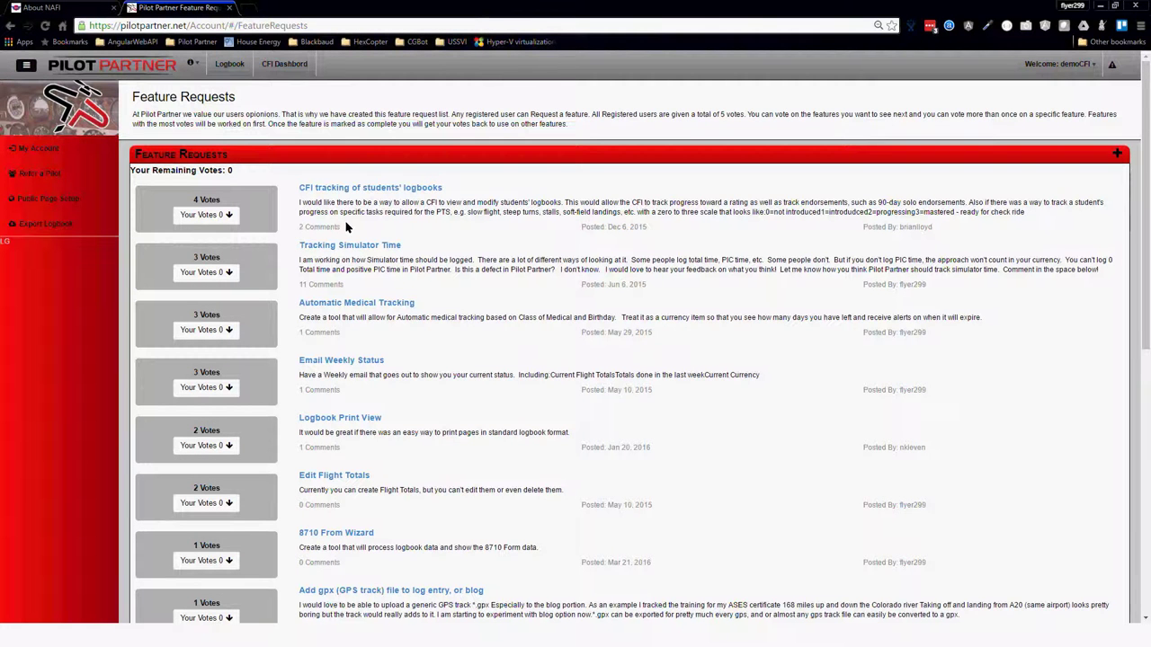
left_click_drag(346, 226, 252, 32)
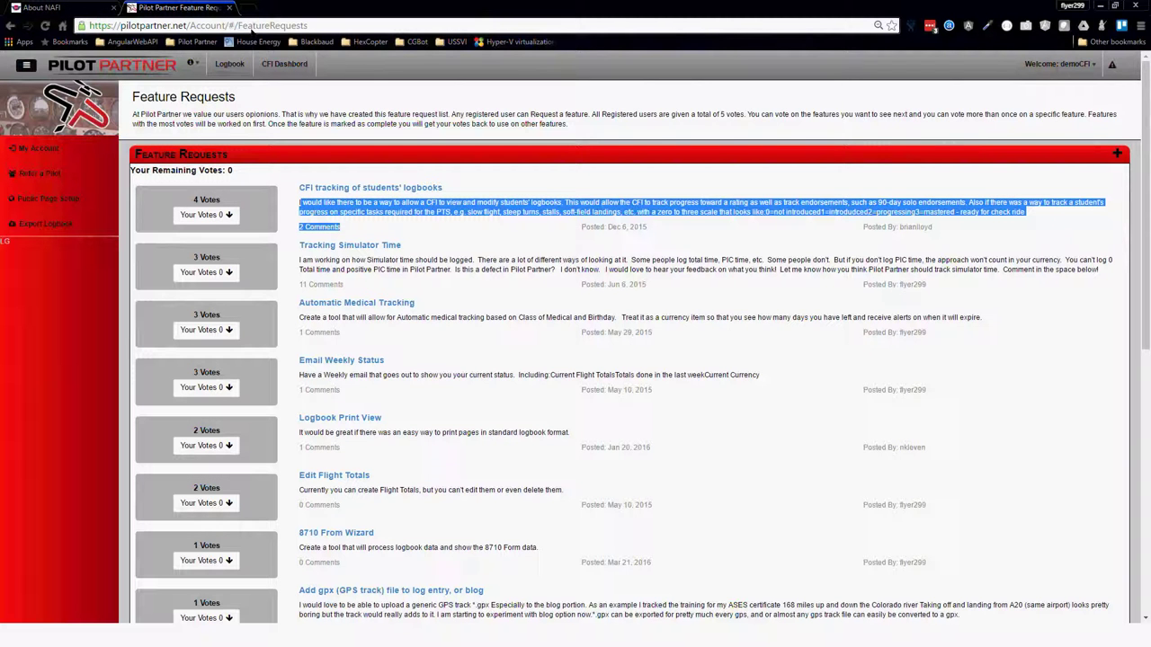
- Start a new flight entry in the logbook and set its total time to 1.2
left_click(237, 65)
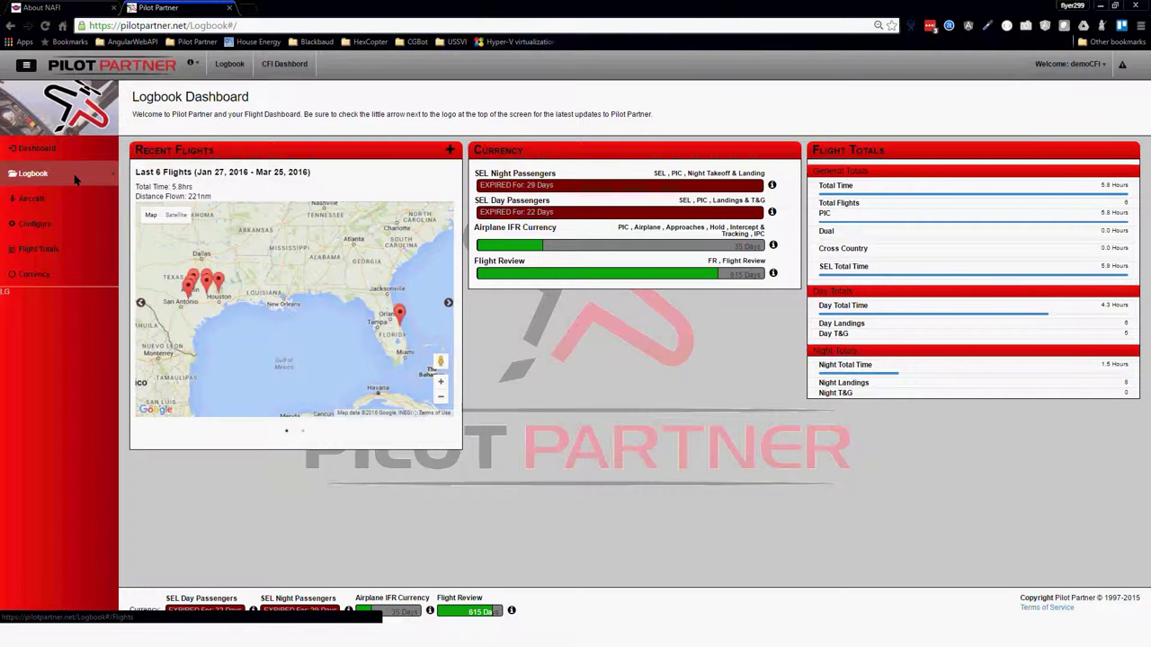
mouse_move(75, 180)
left_click(158, 184)
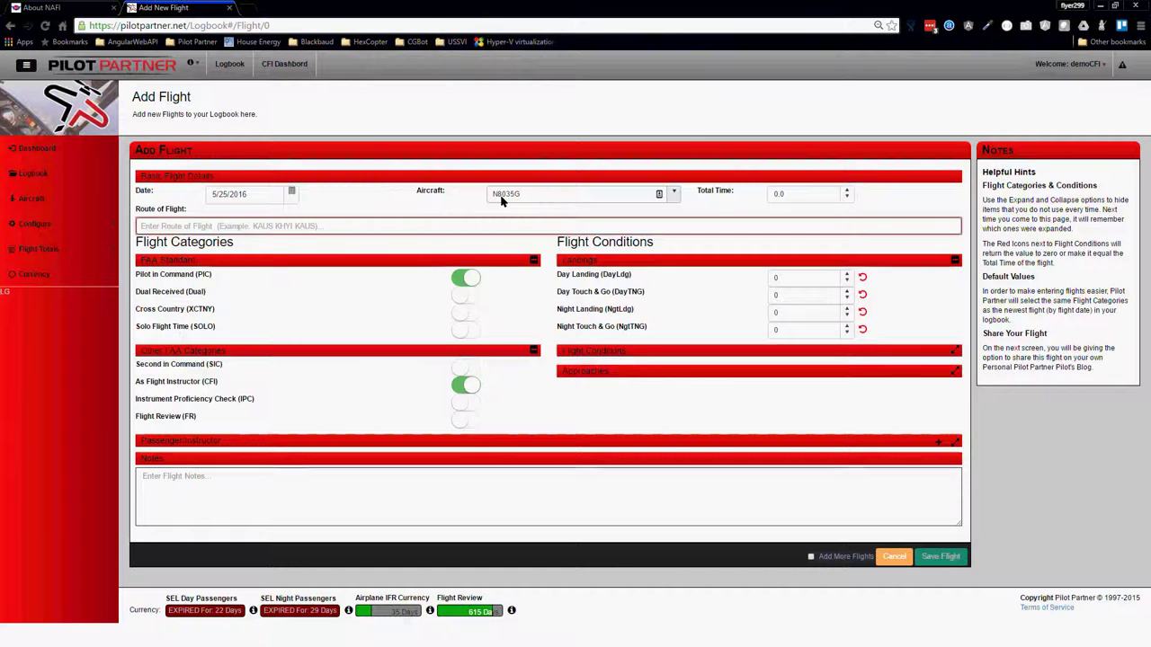
left_click(796, 197)
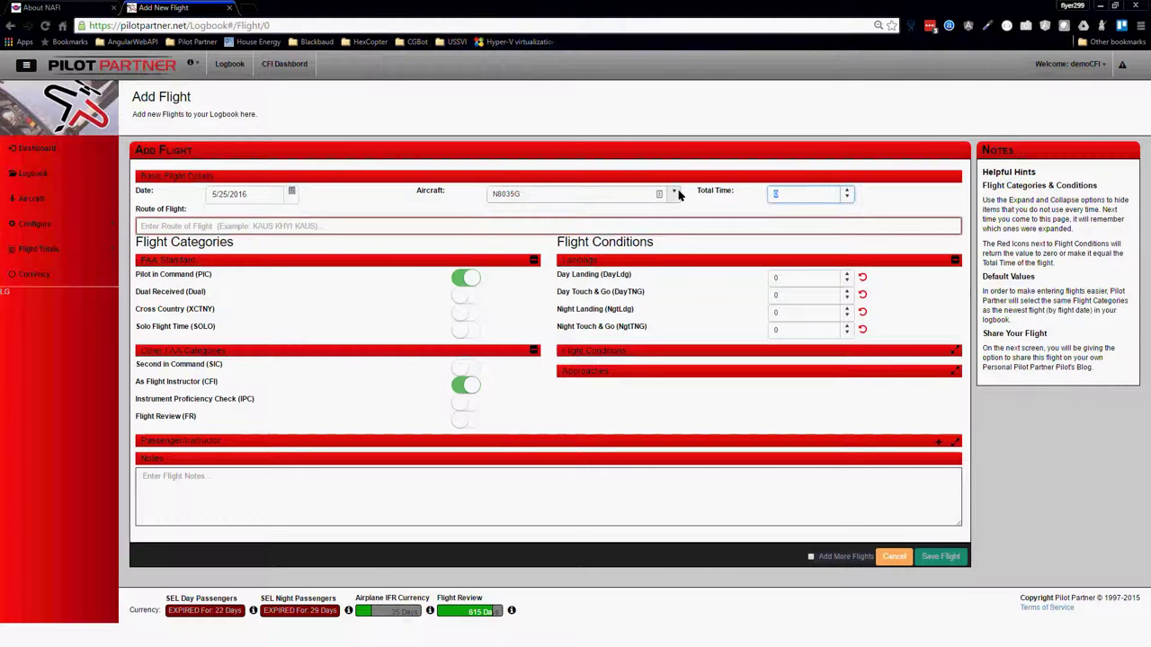
type("1.2")
key("Tab")
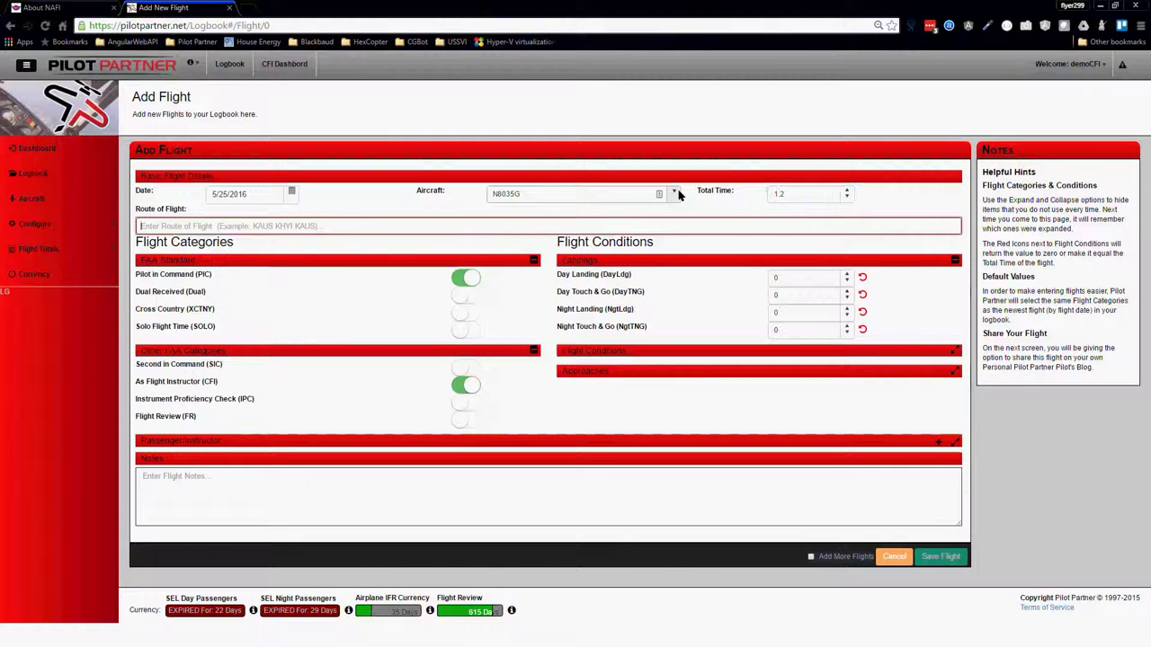
- Enter the route of flight from AUS to T74 and back to AUS
type("aus")
key("Return")
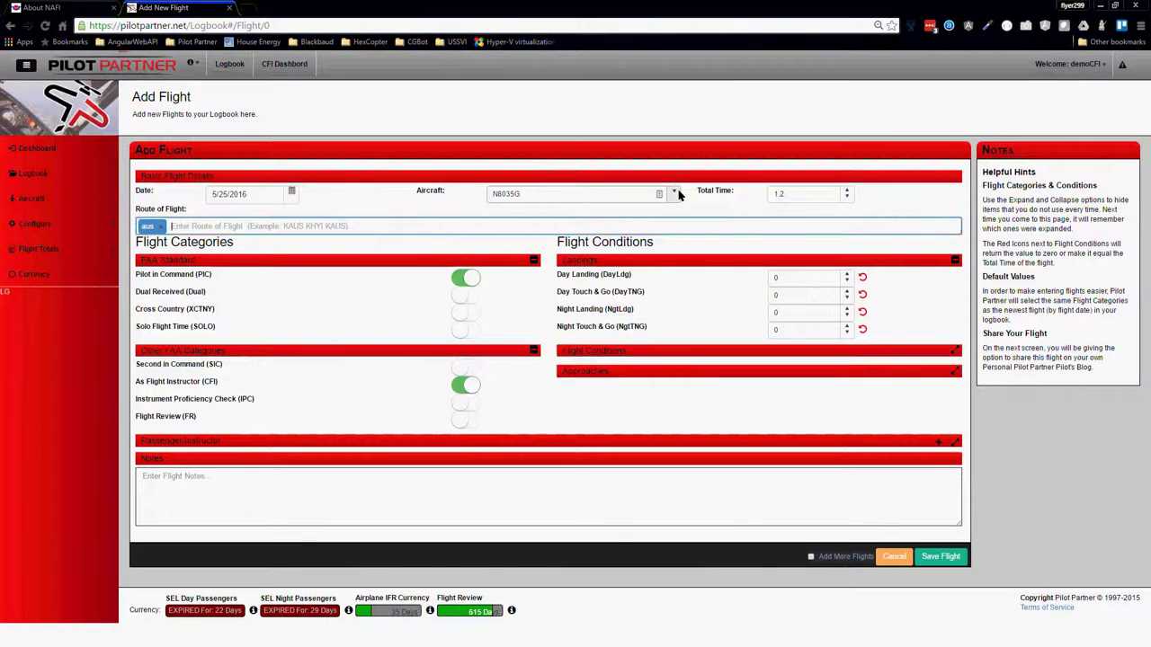
type("t74")
key("Return")
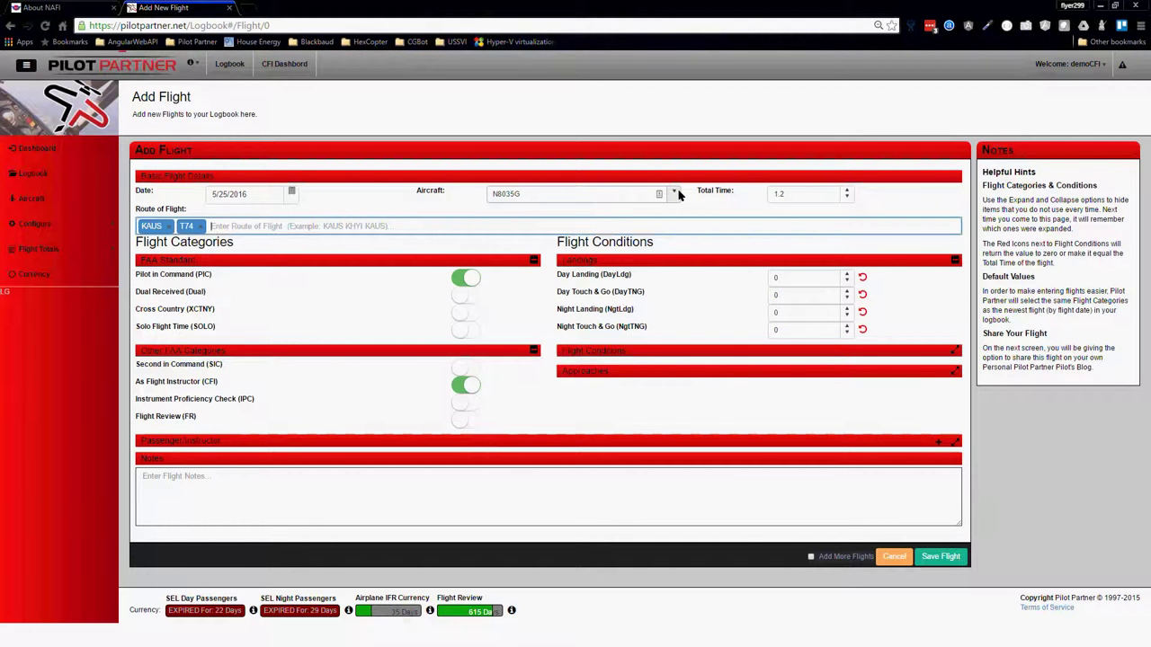
type("aus")
key("Return")
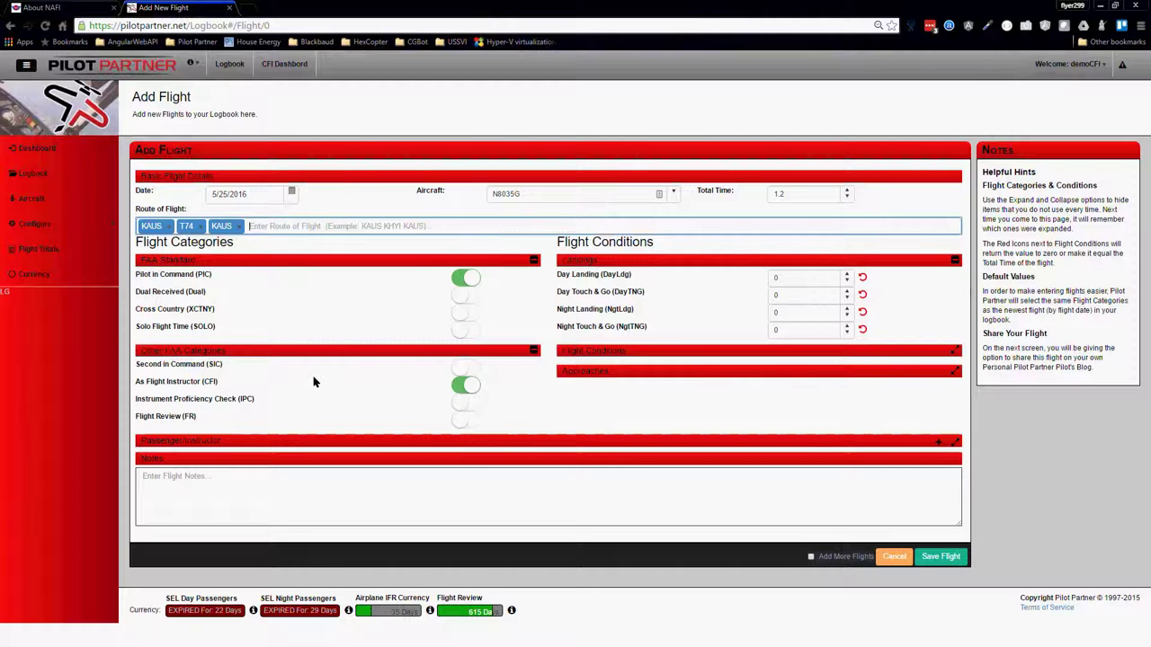
- Set the flight's day landings to 3 and its night time to the full 1.2 hours
triple_click(846, 274)
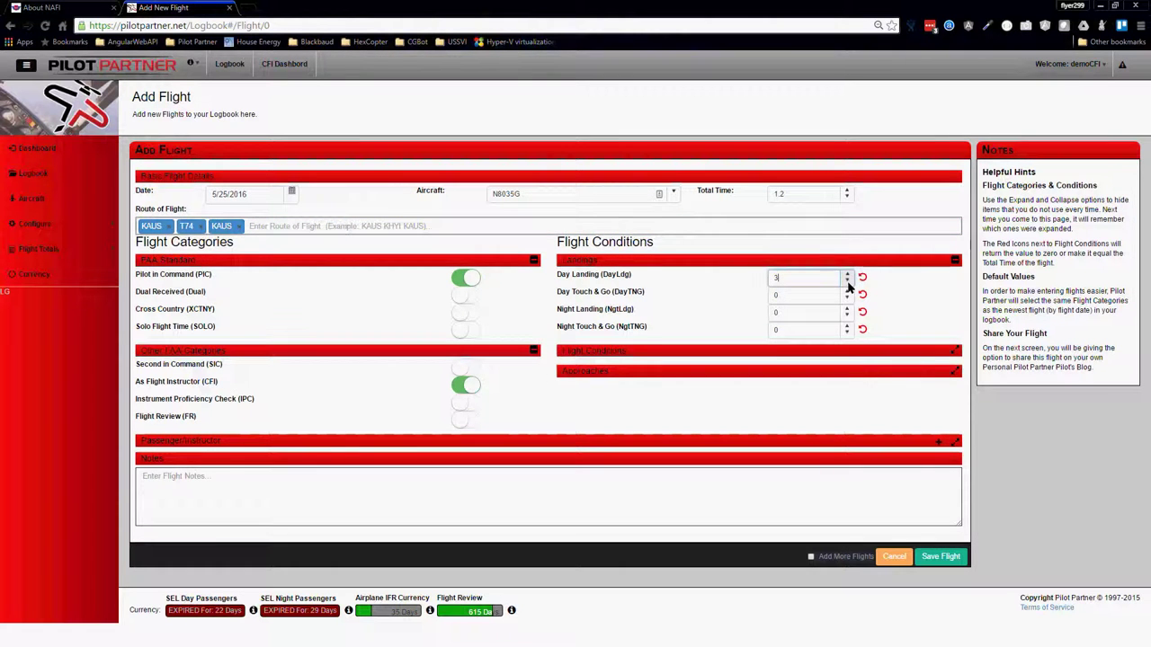
left_click(954, 351)
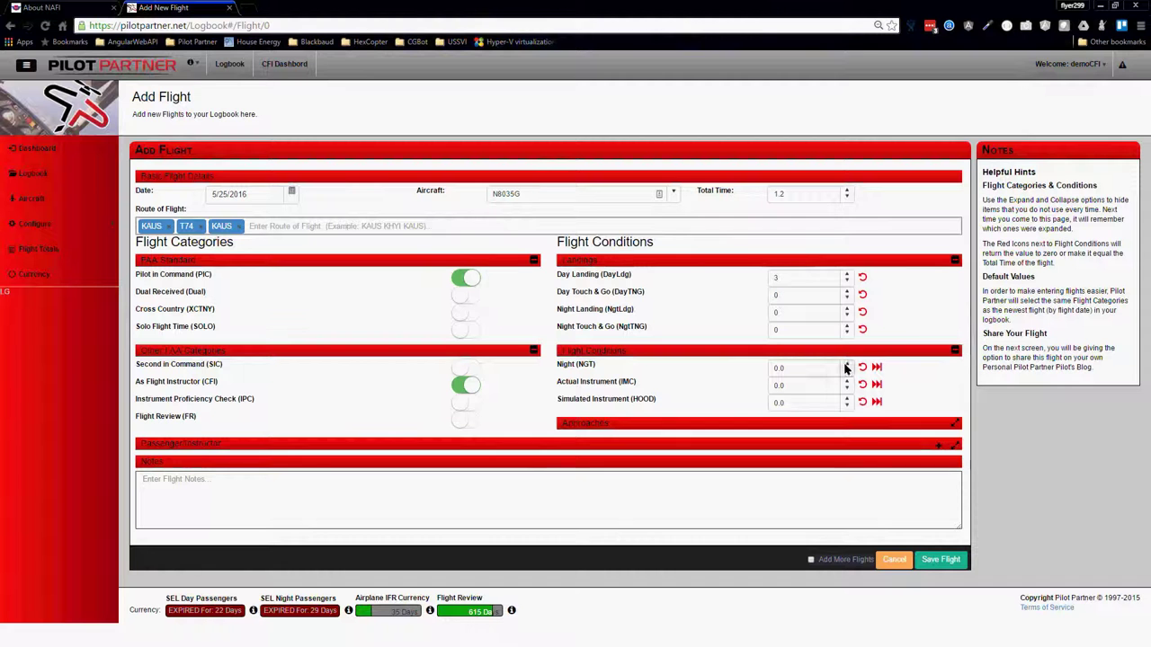
left_click(876, 367)
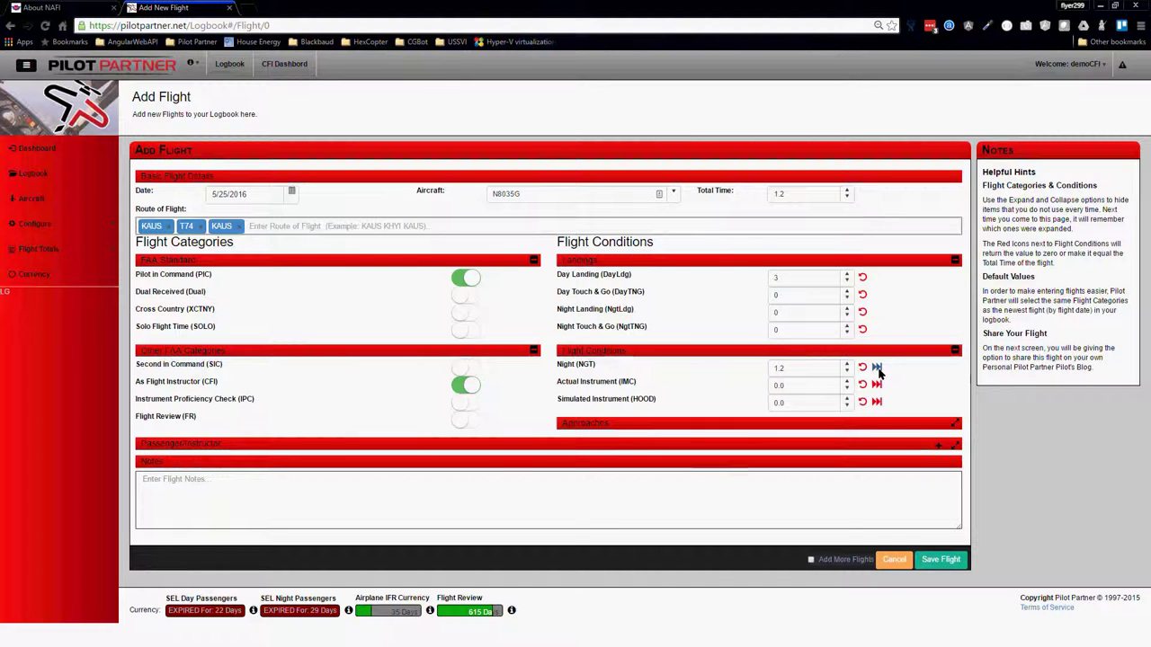
- Add the note "Student flight" to the new flight entry and save the flight
left_click(612, 499)
type("Student flight")
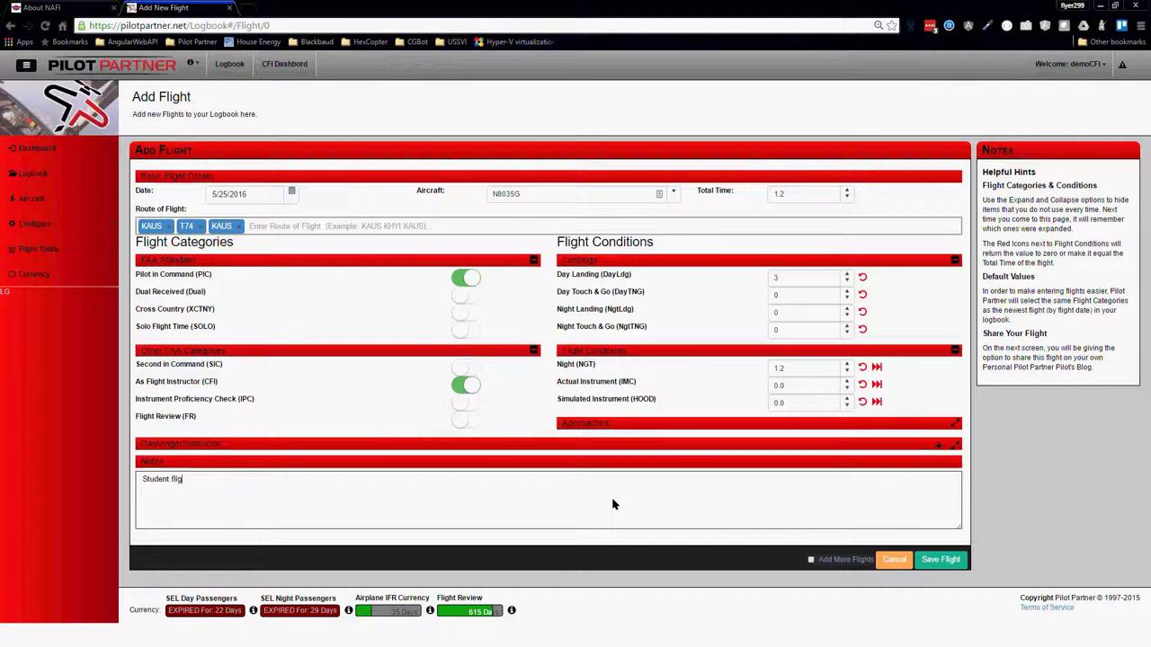
left_click(949, 563)
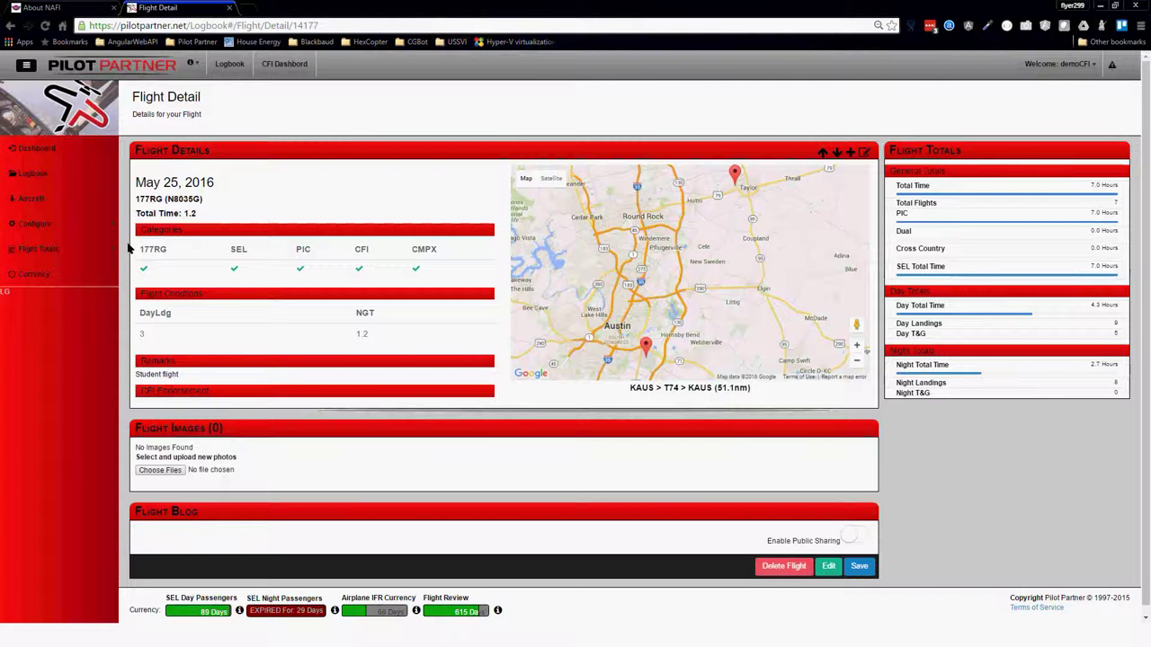
- Open the flight log import and remove the previously uploaded CSV file to start over
mouse_move(90, 223)
left_click(160, 318)
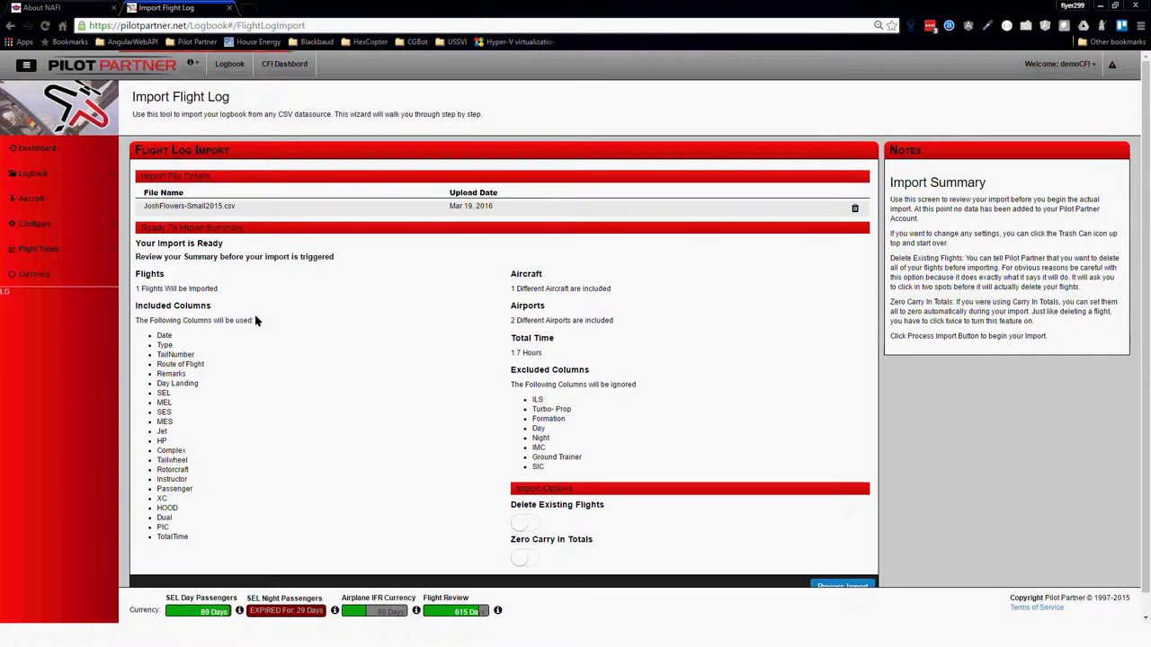
left_click(856, 210)
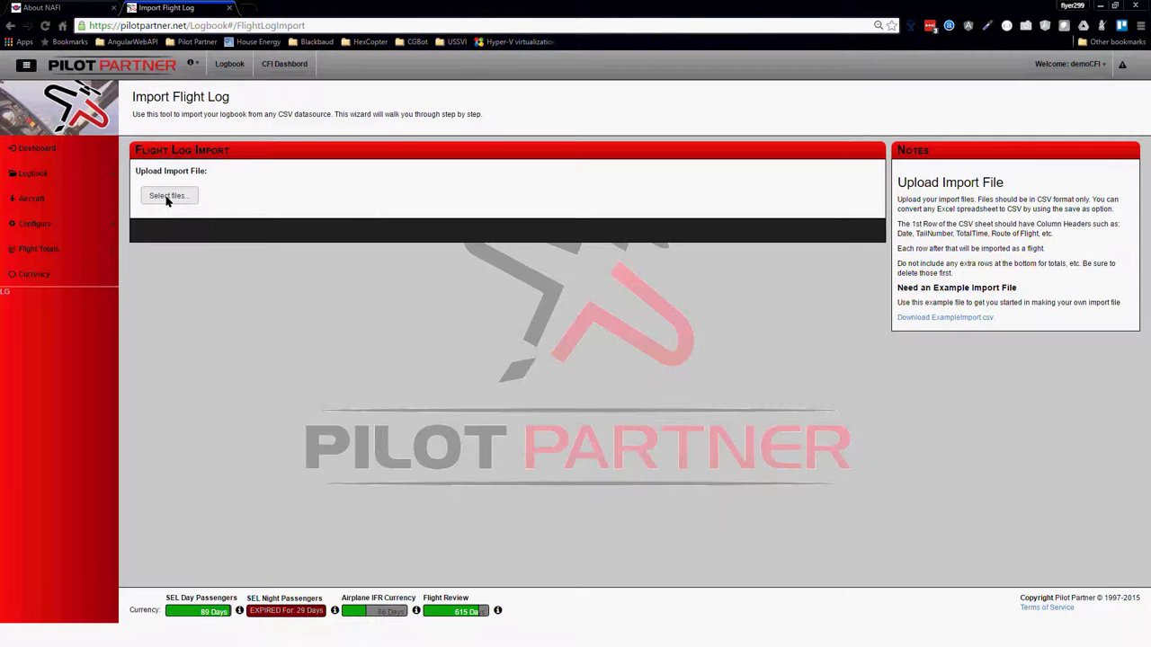
- Browse to the Downloads folder for an import file and filter the files to *.csv
left_click(166, 196)
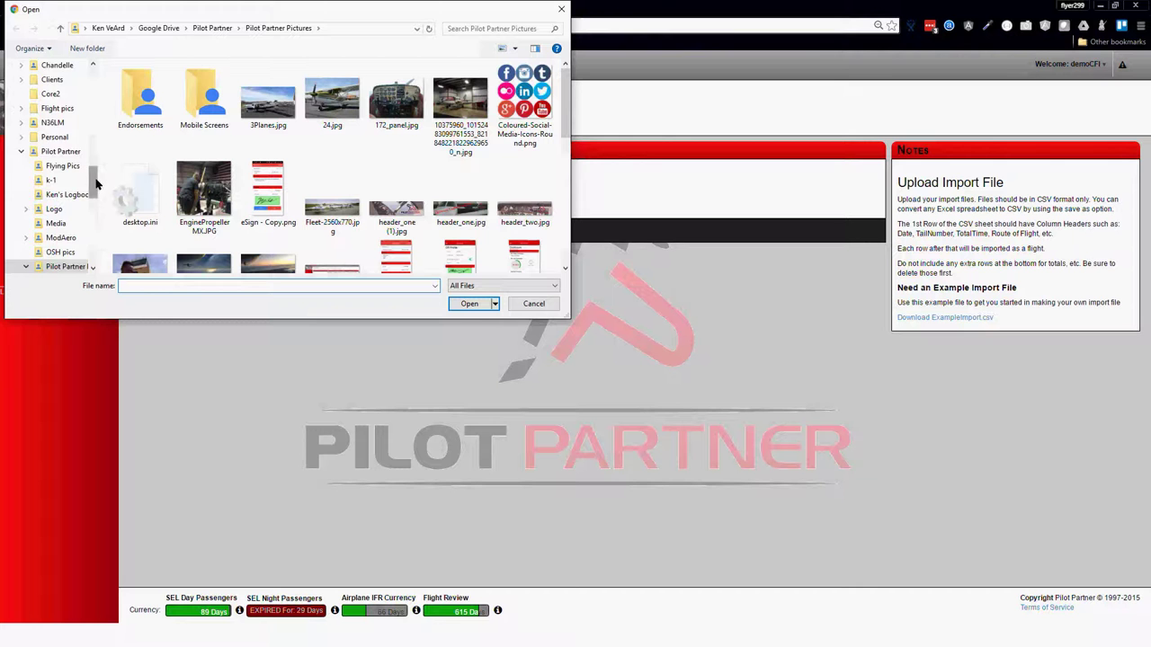
scroll(97, 185, "up", 10)
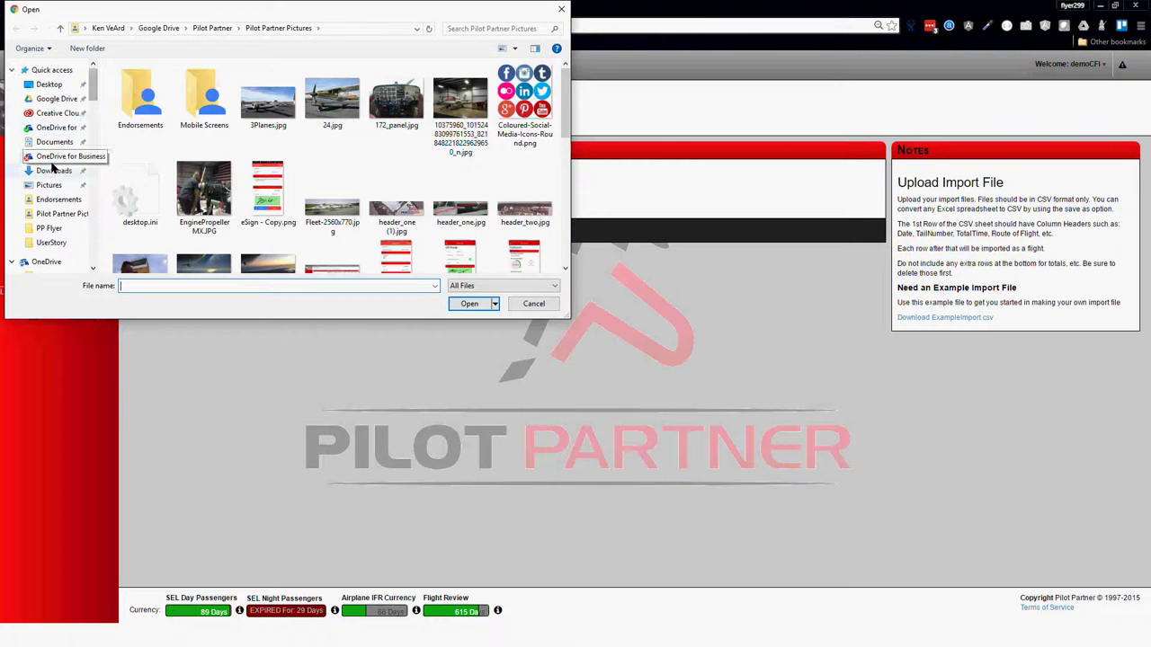
left_click(51, 169)
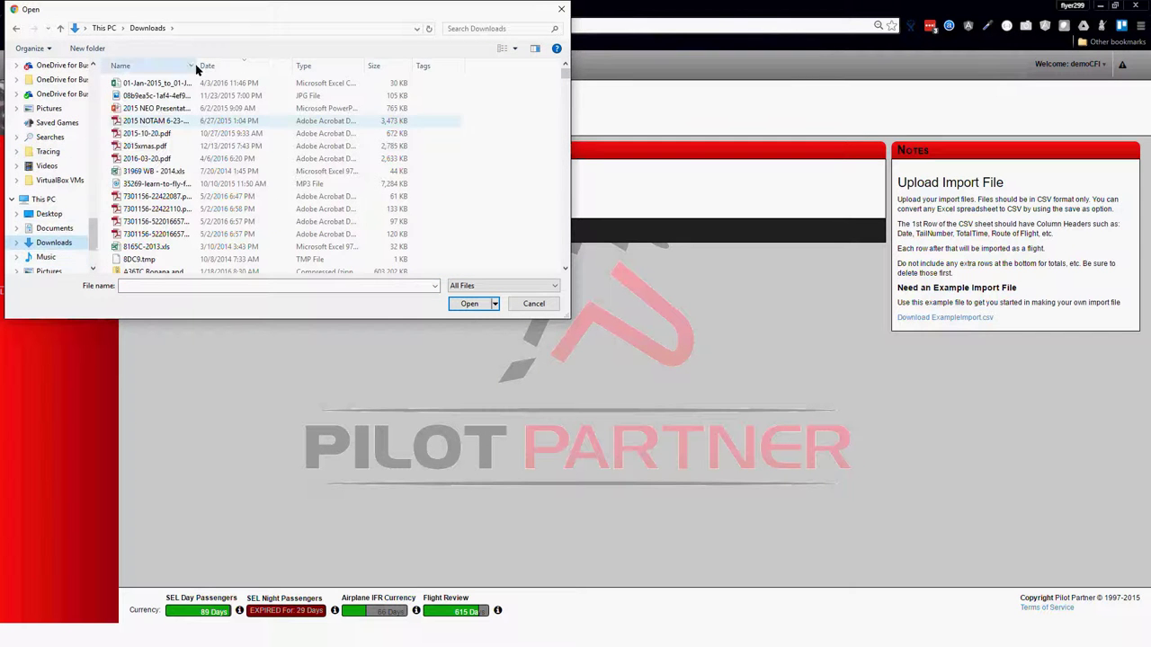
type("*")
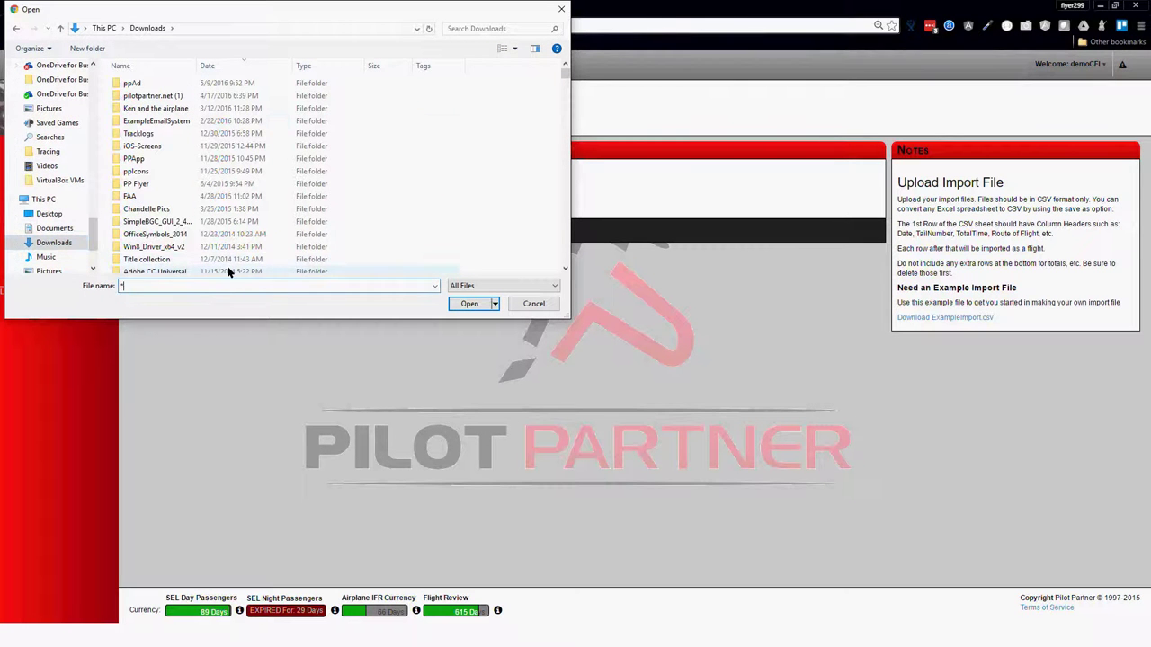
type(".csv")
key("Return")
- Widen the file name column and upload the "Logbook-Modified" CSV file dated 2/6/2016 for import
left_click(206, 219)
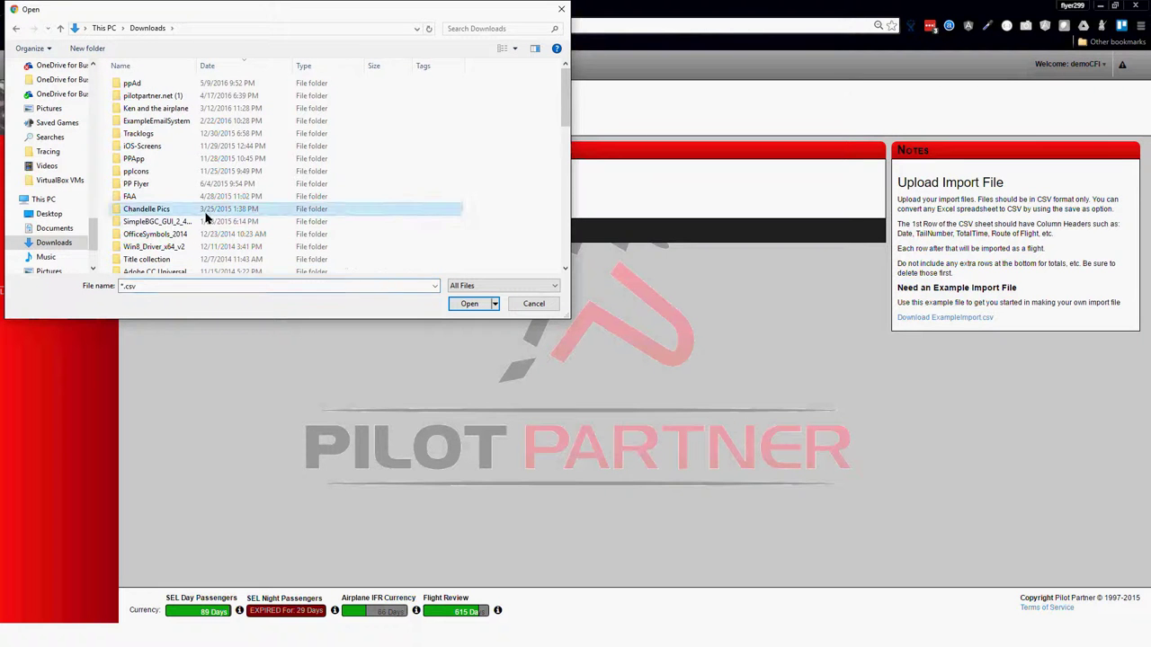
scroll(206, 219, "down", 5)
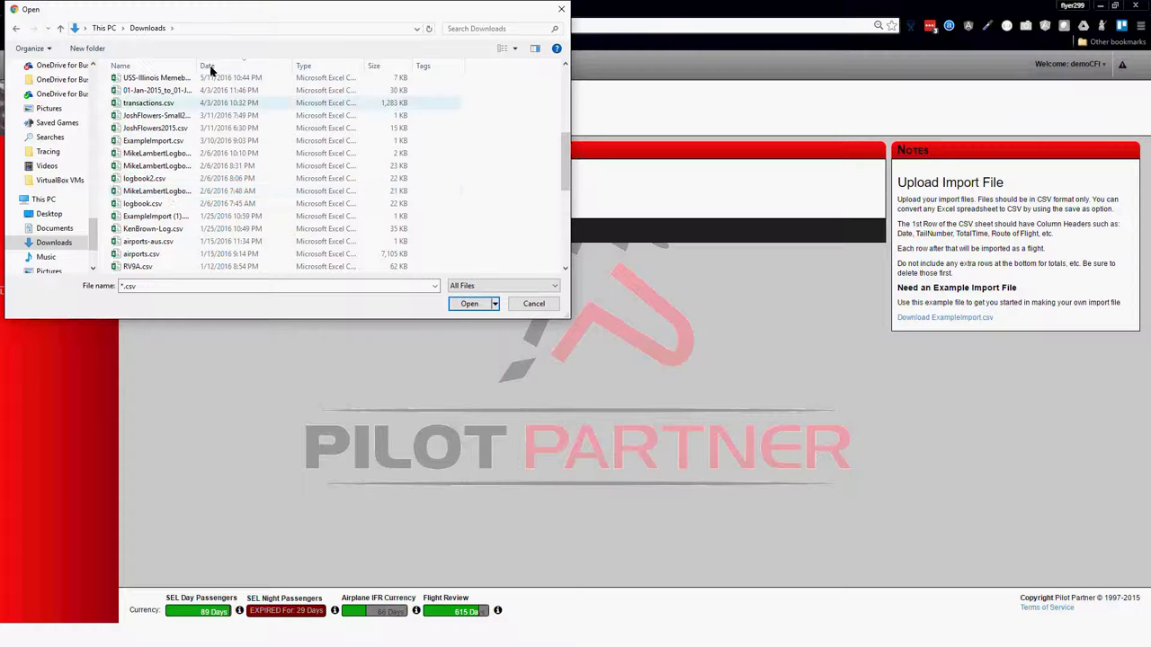
left_click_drag(196, 65, 264, 59)
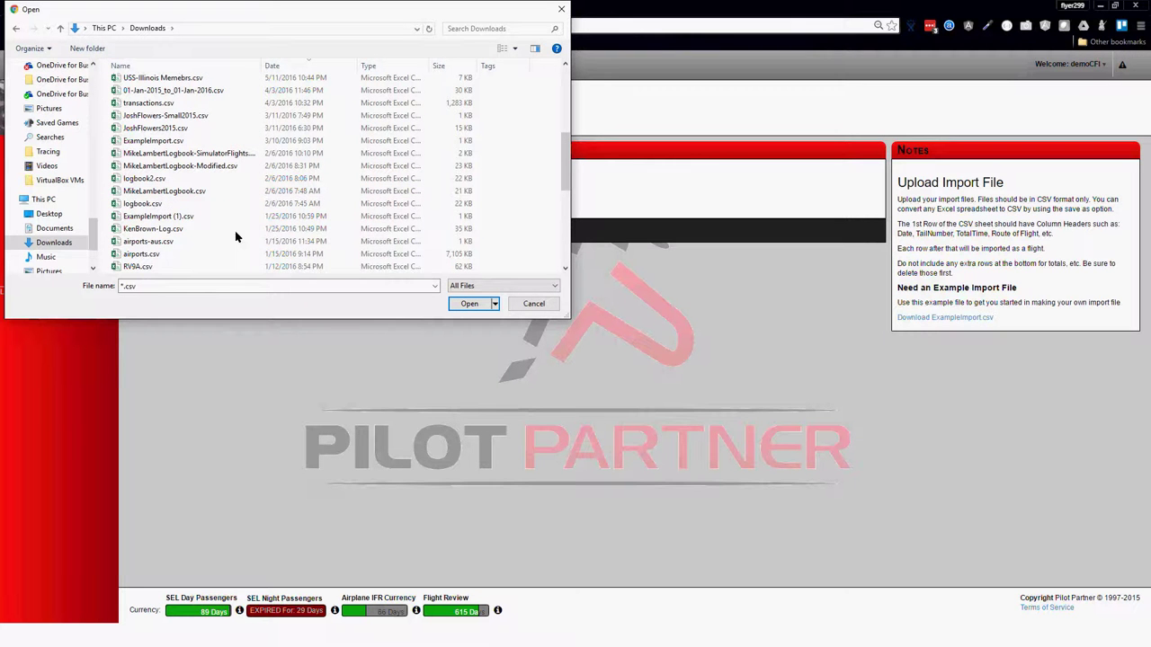
double_click(173, 167)
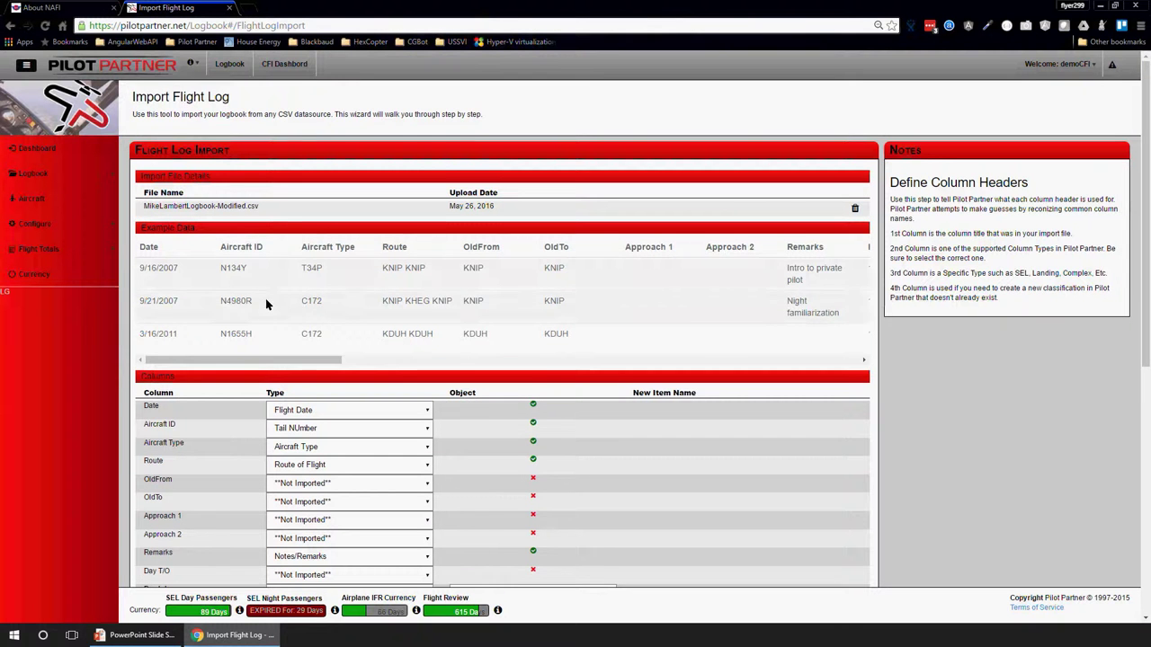
- Check the example data and map both the OldFrom and OldTo columns to Route of Flight
scroll(266, 305, "down", 1)
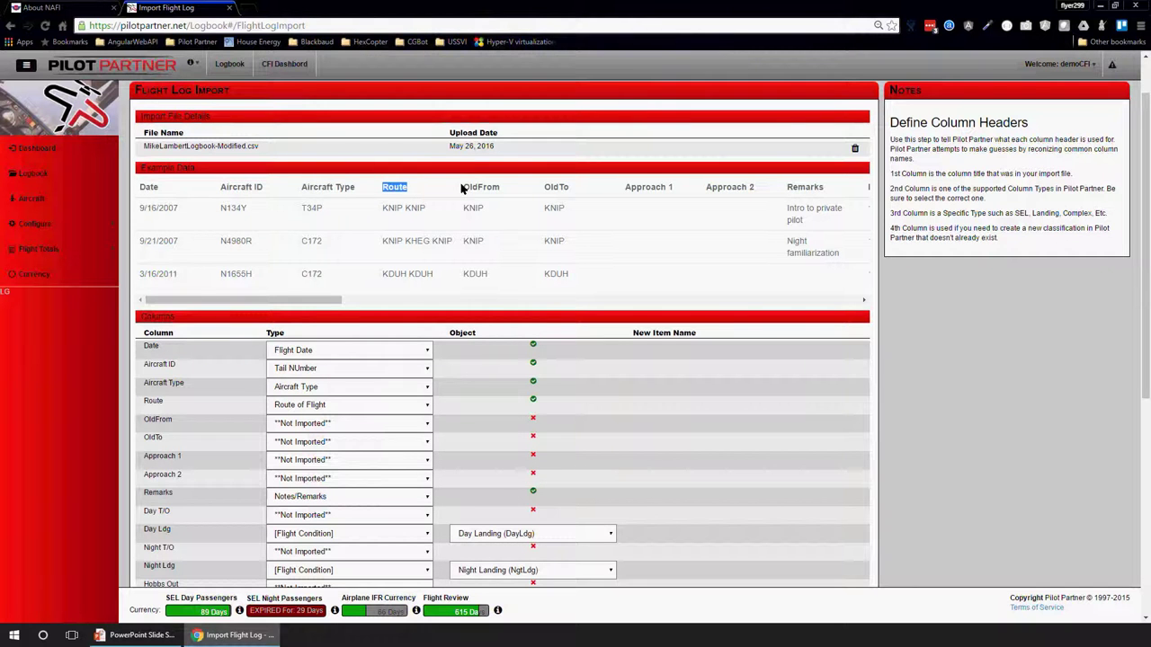
left_click_drag(467, 187, 645, 191)
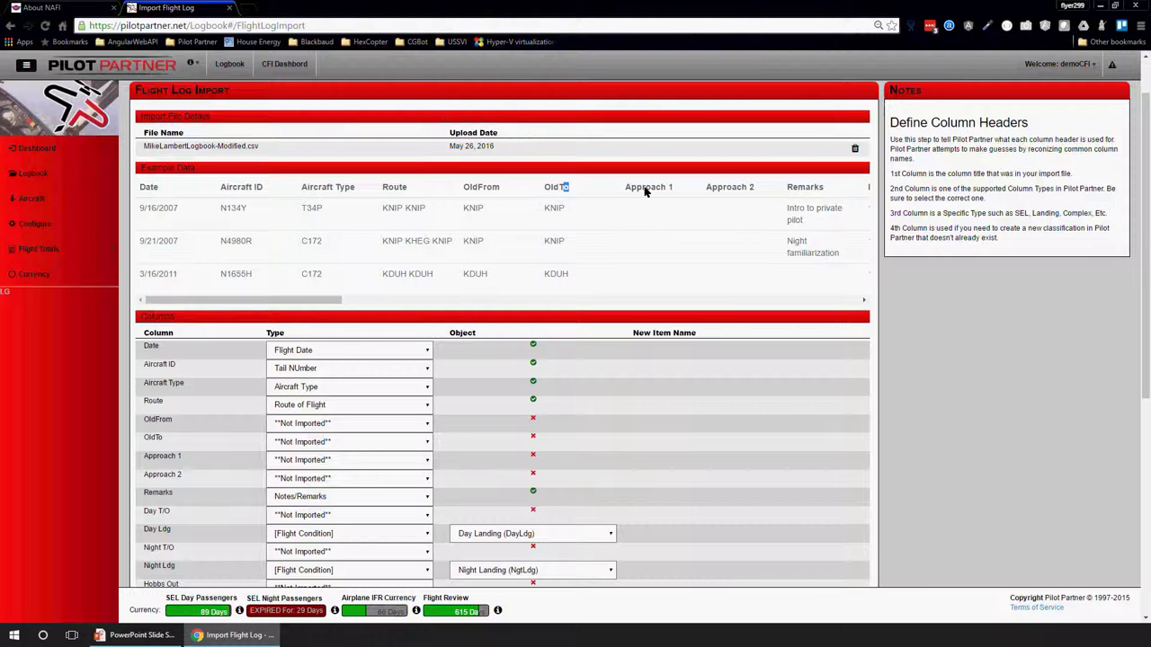
left_click(806, 196)
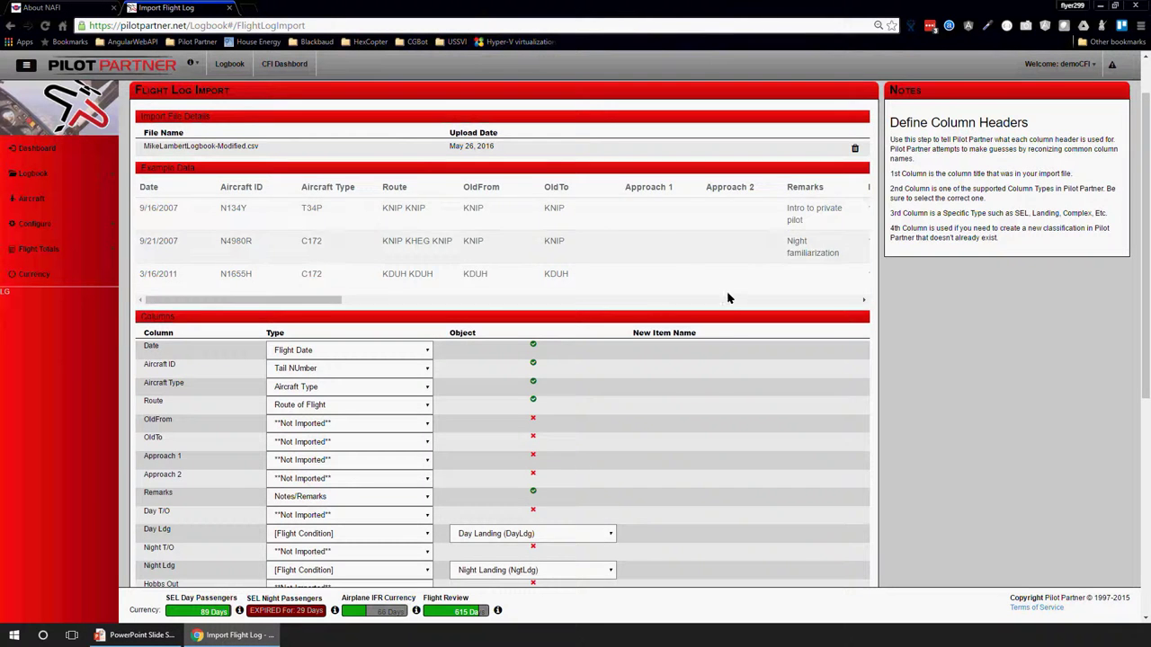
scroll(727, 299, "down", 3)
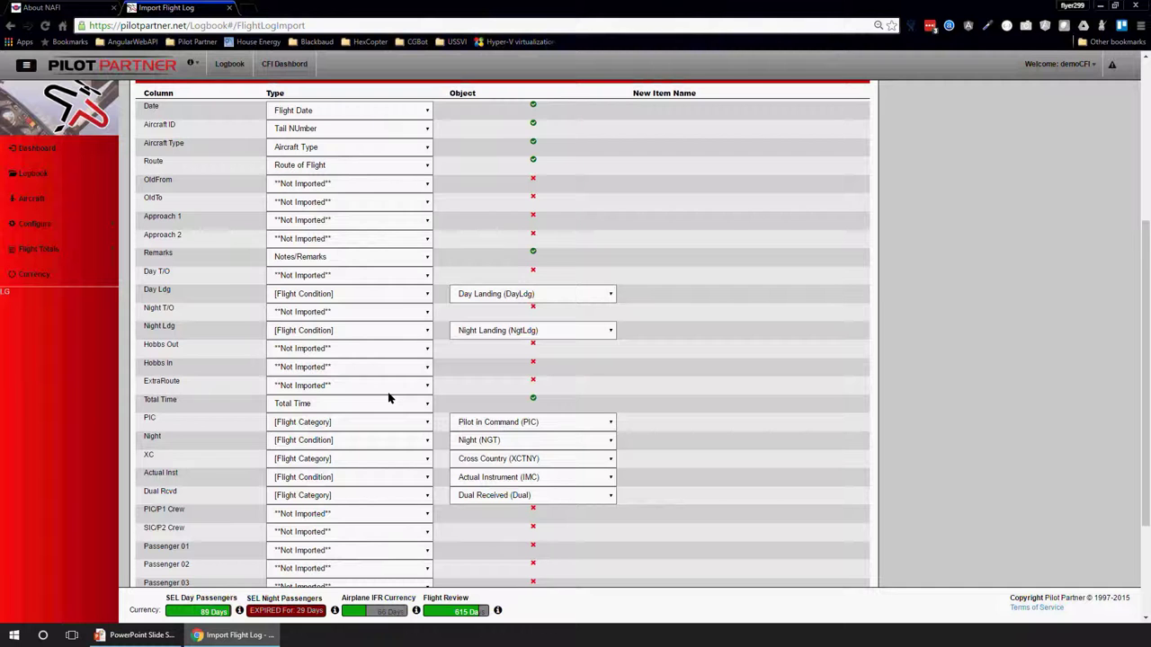
scroll(389, 396, "up", 1)
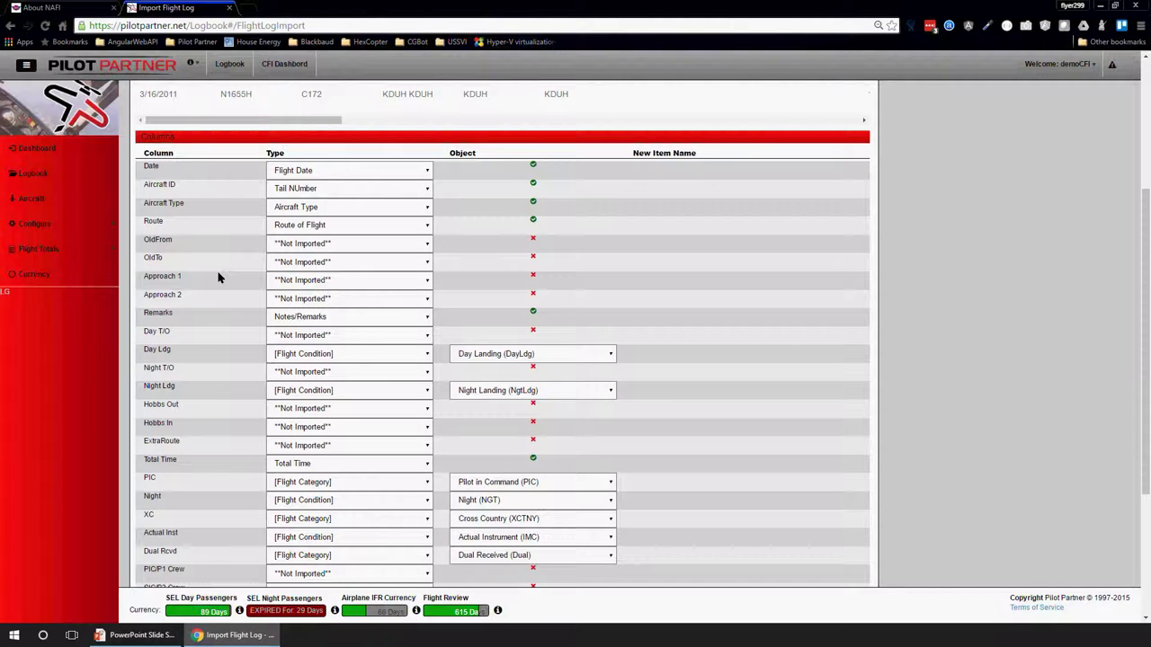
left_click(293, 246)
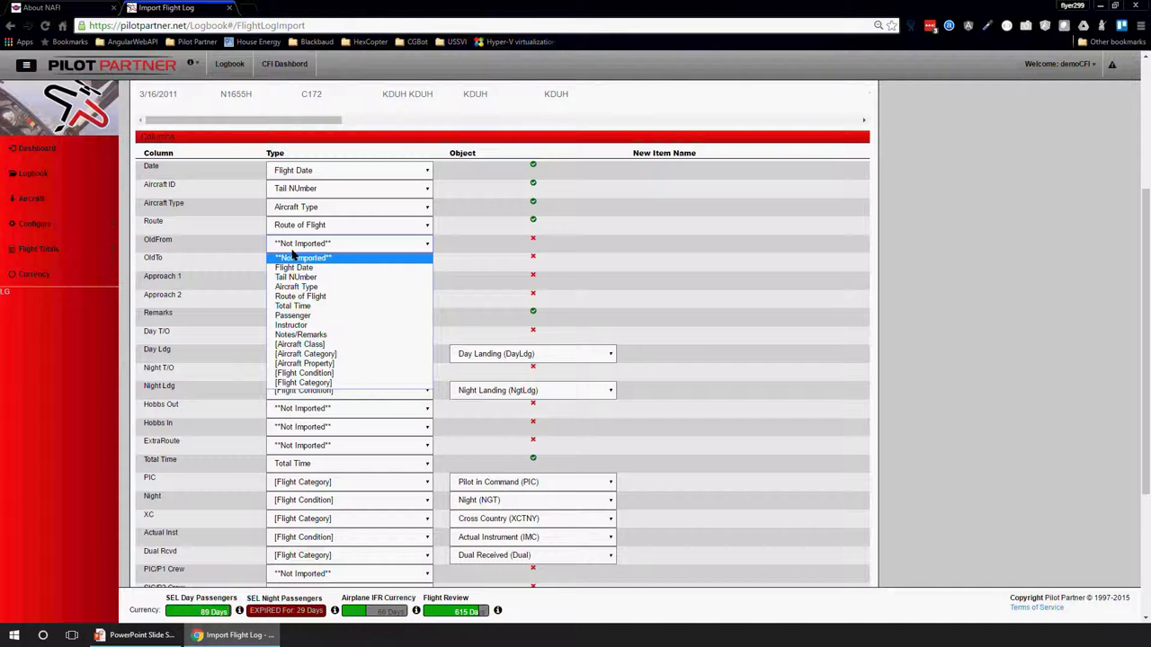
left_click(300, 296)
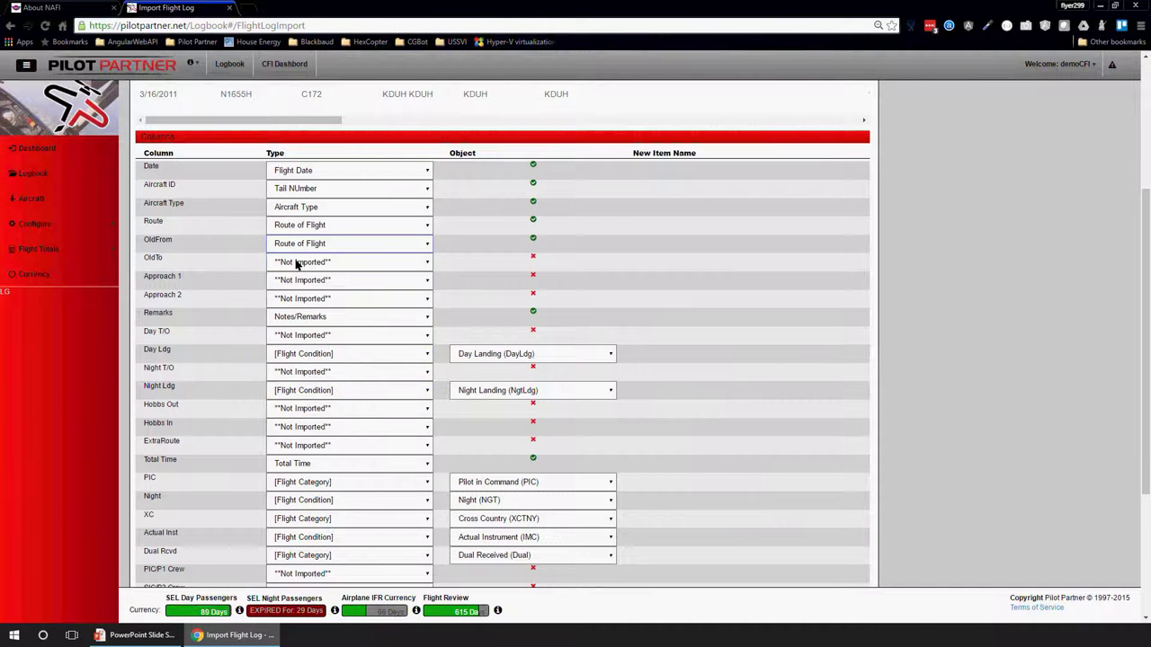
left_click(297, 263)
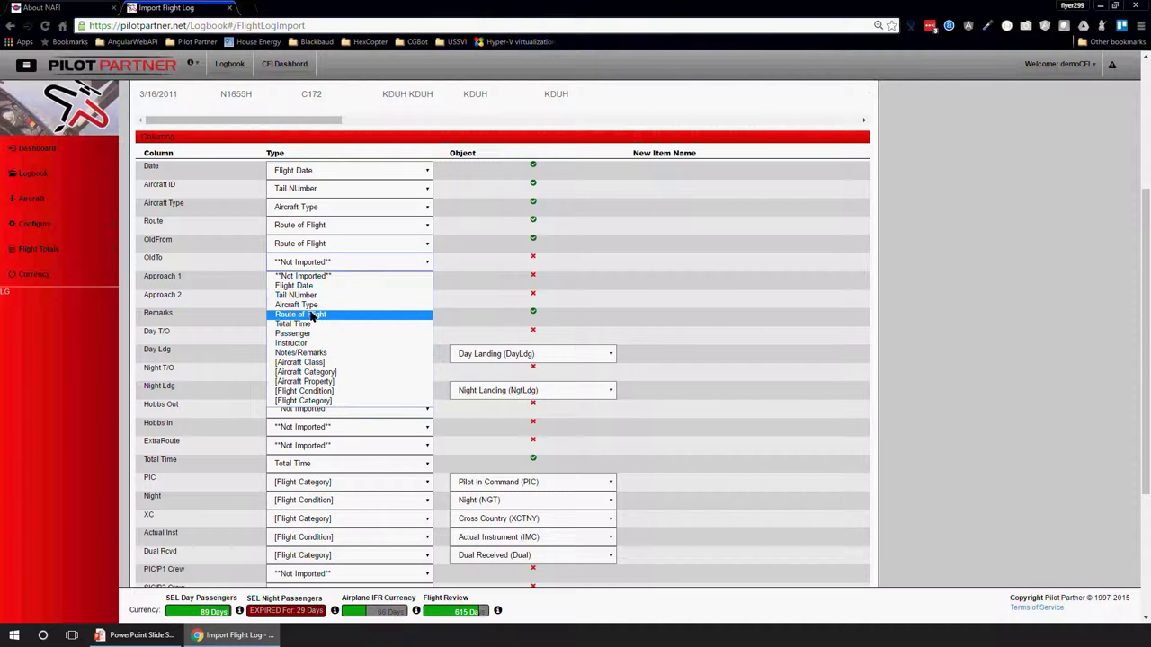
left_click(324, 313)
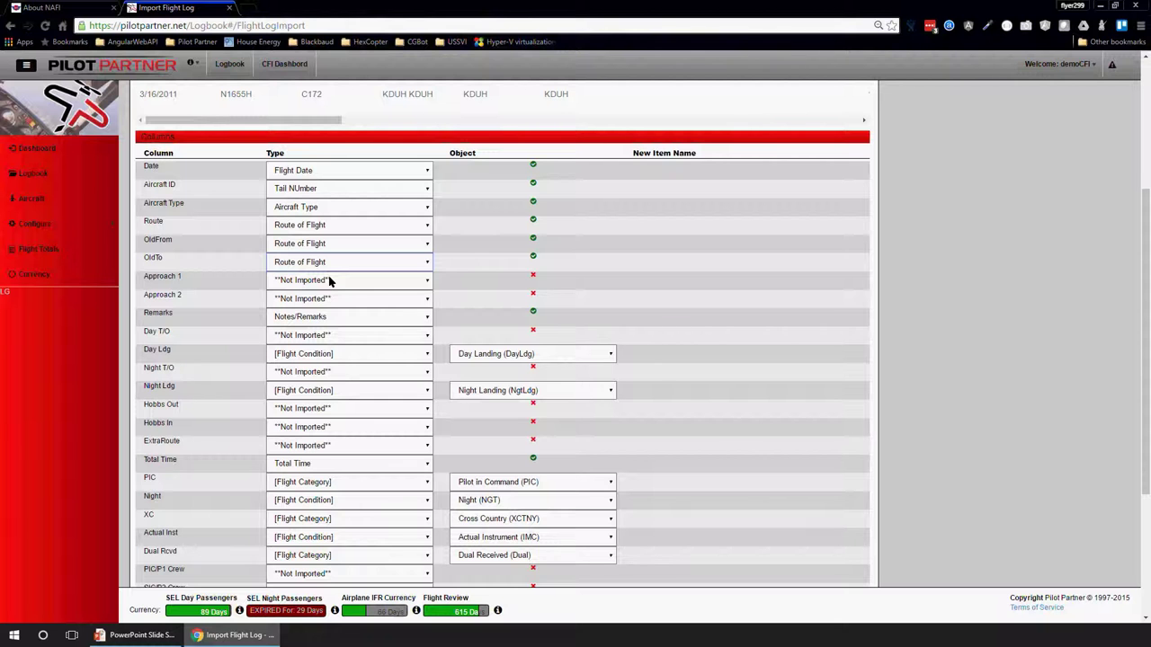
- Review the remaining column mappings and continue the import to the aircraft setup
scroll(346, 261, "down", 3)
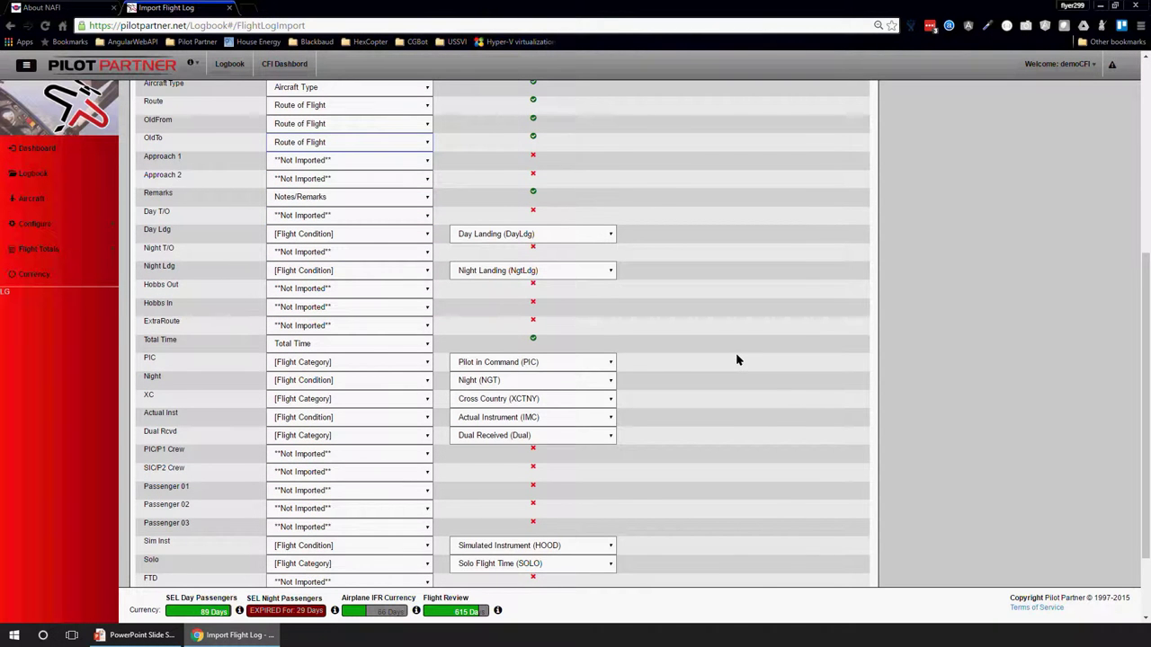
scroll(736, 360, "down", 3)
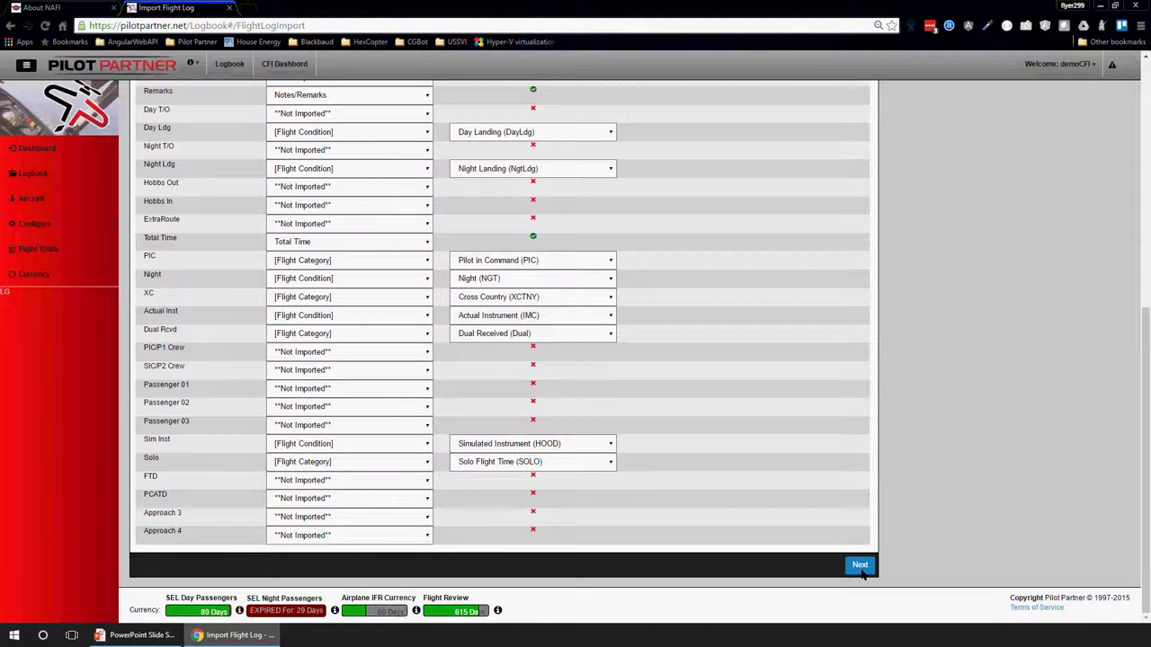
left_click(859, 567)
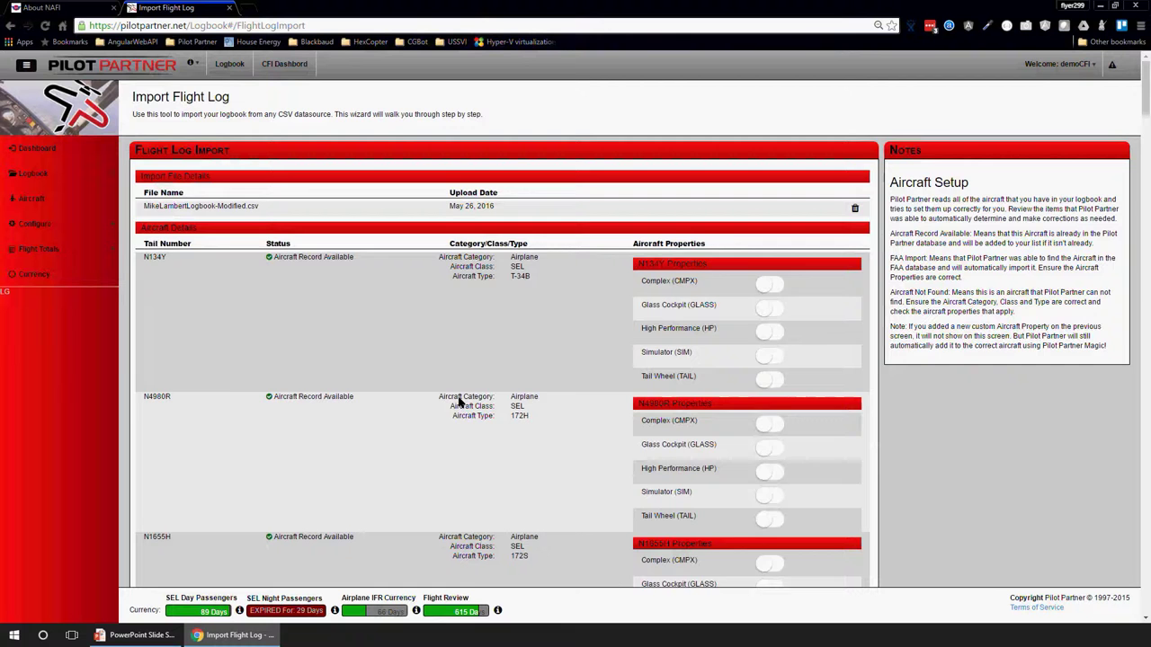
- Check the recognised aircraft records, including N134Y's type, and toggle the Glass Cockpit property for N4980R
scroll(462, 402, "down", 3)
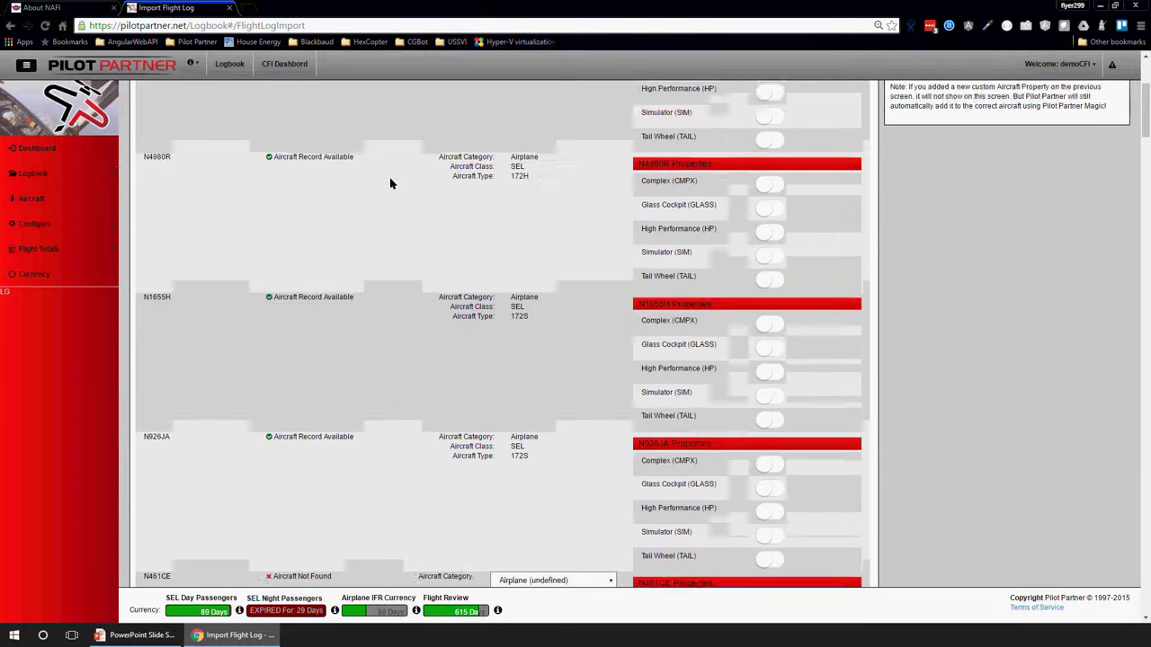
scroll(321, 141, "up", 2)
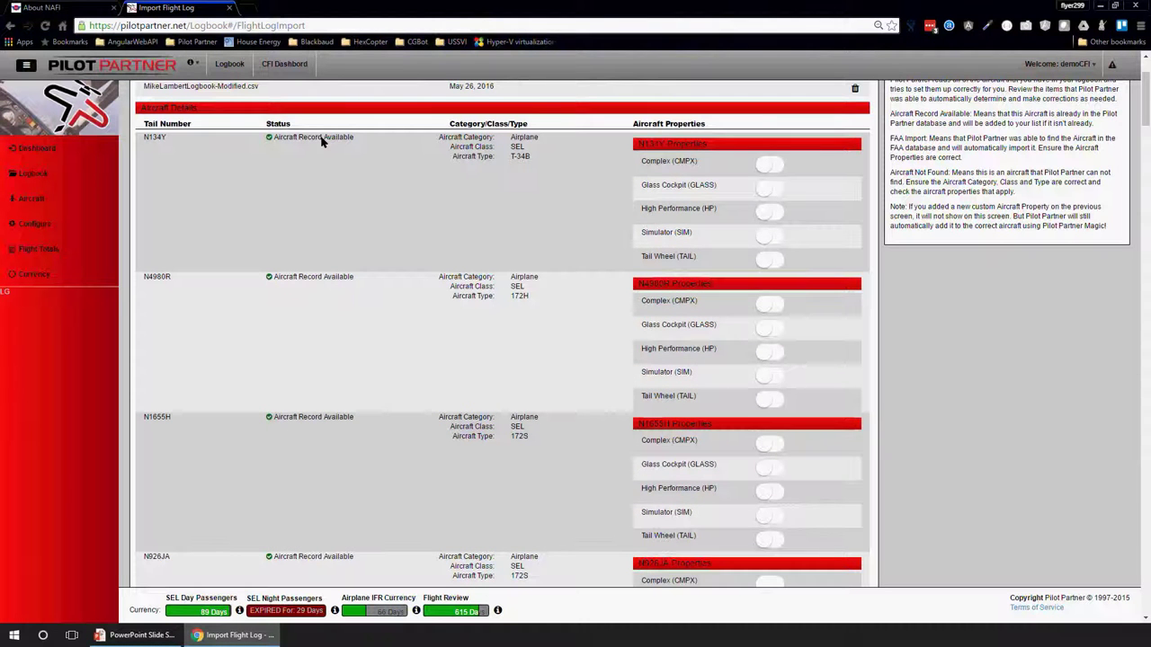
double_click(157, 139)
double_click(519, 156)
scroll(544, 197, "down", 1)
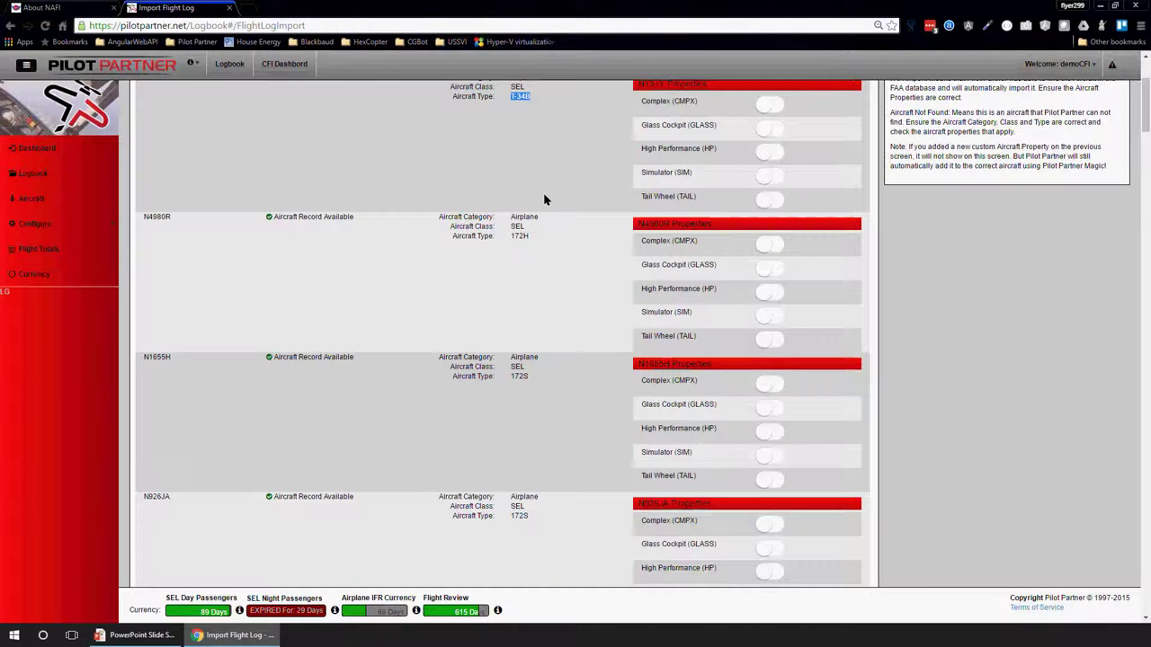
scroll(543, 195, "down", 1)
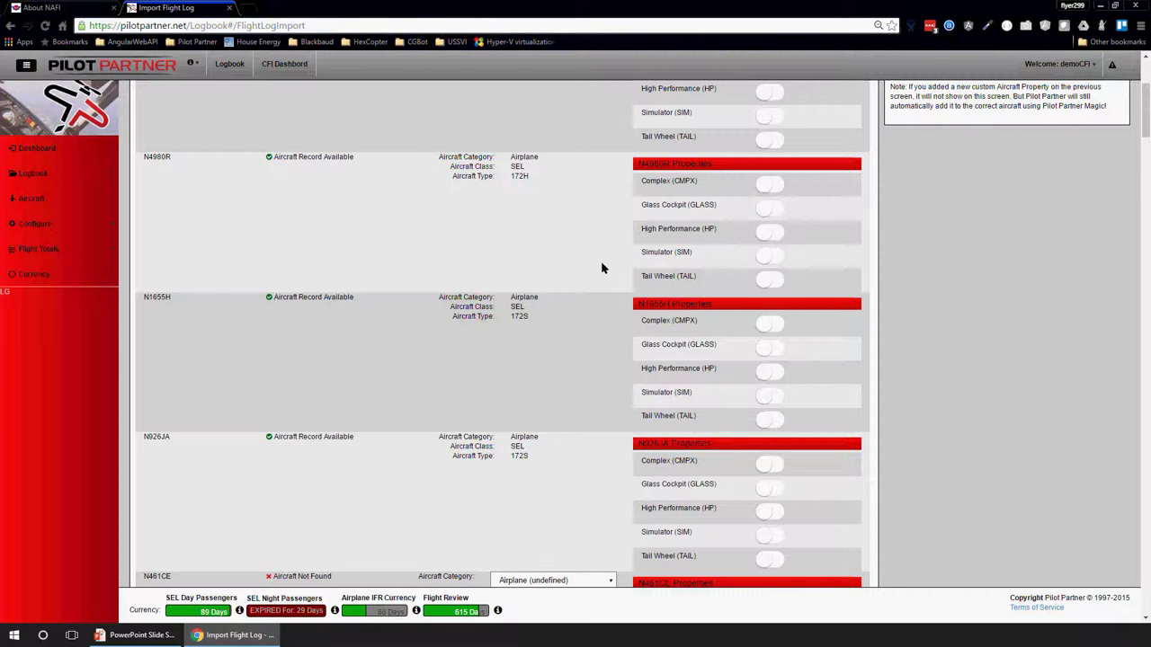
left_click(767, 210)
- Start adding an aircraft to the aircraft list, look up tail number N111CV and examine the matching aircraft's details
left_click(36, 200)
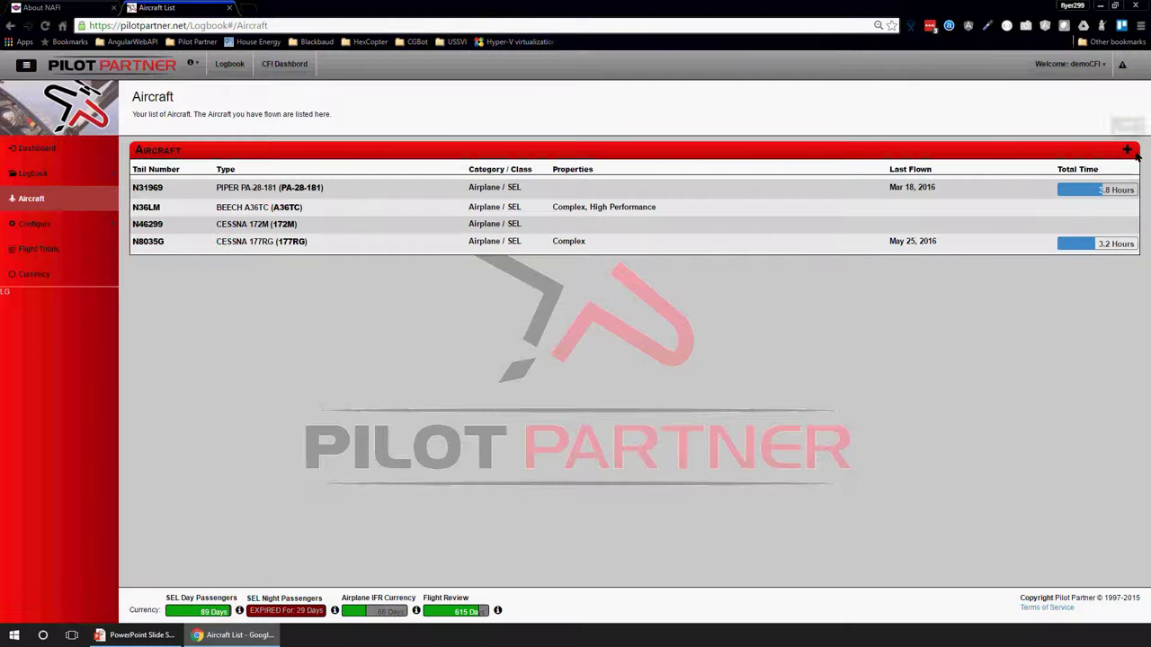
left_click(1126, 128)
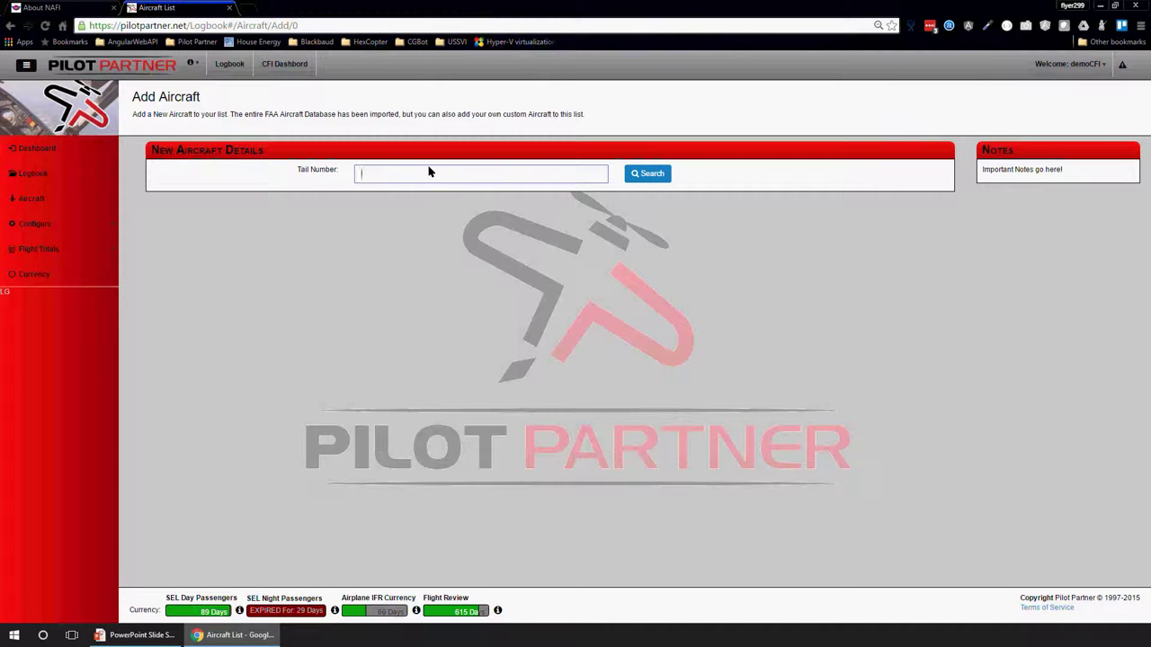
type("N111CV")
left_click(646, 173)
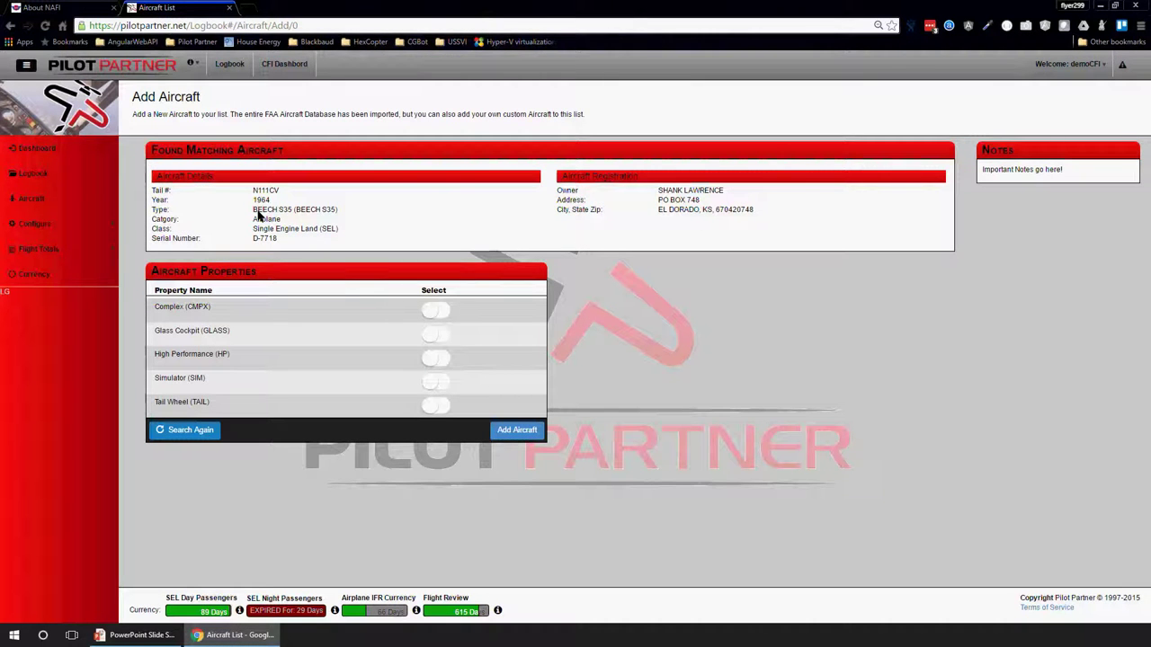
left_click_drag(258, 214, 263, 191)
left_click(285, 196)
left_click(266, 220)
- Search for tail number N111CV-b and set the custom aircraft's type to Cessna 172
left_click(191, 430)
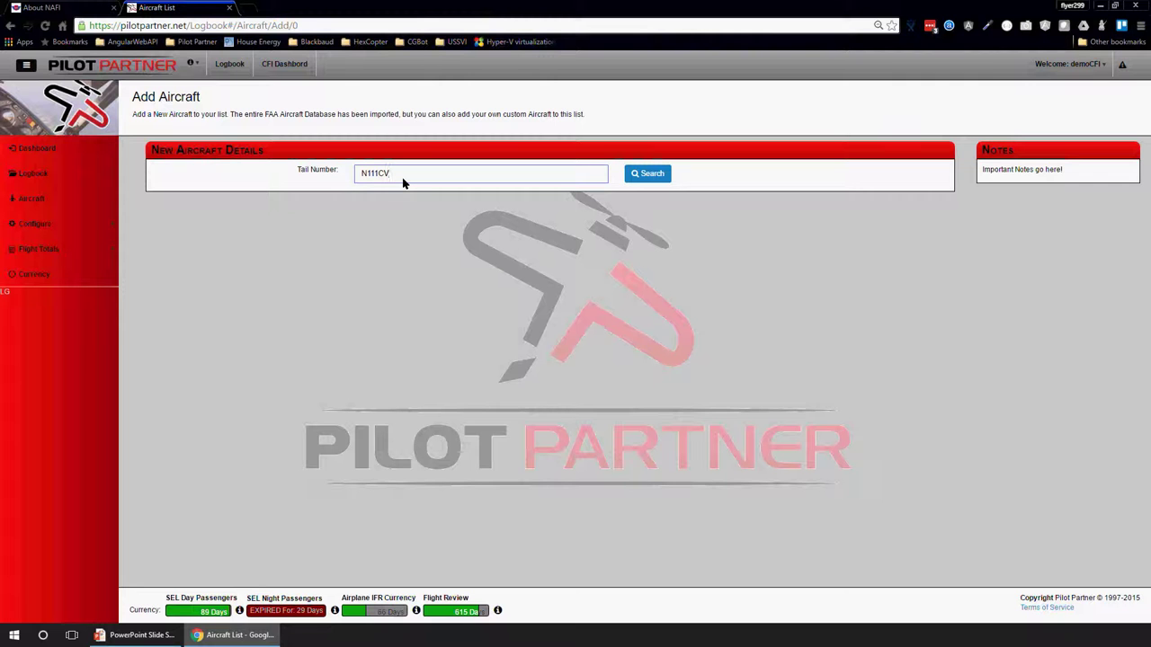
type("-b")
left_click(650, 176)
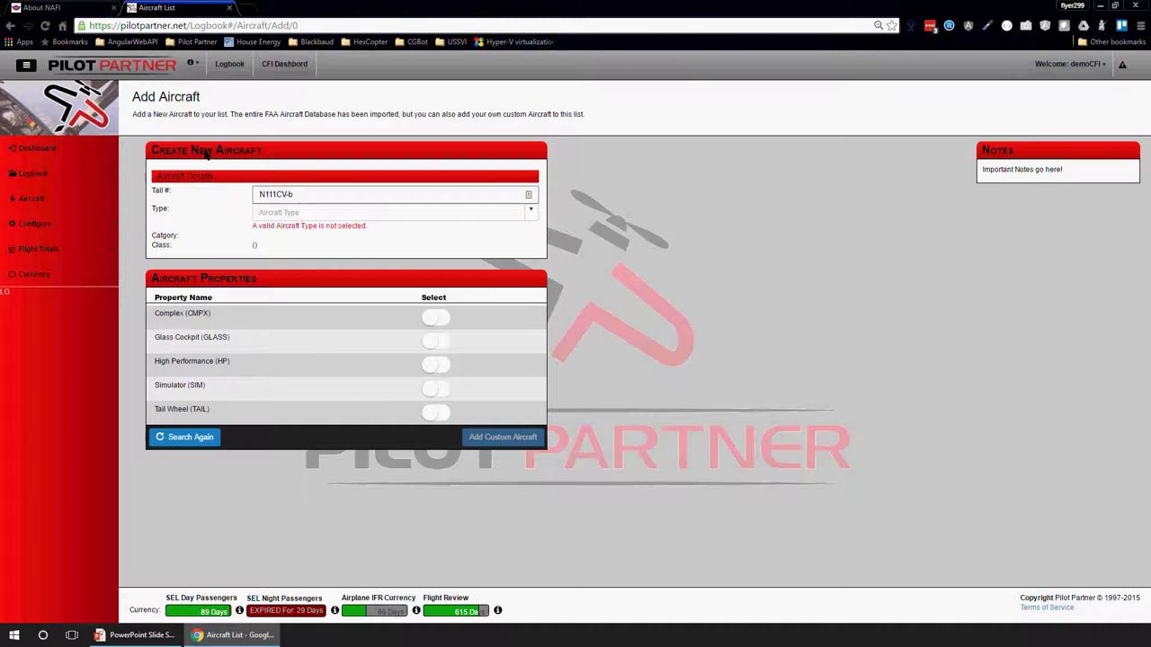
left_click(351, 218)
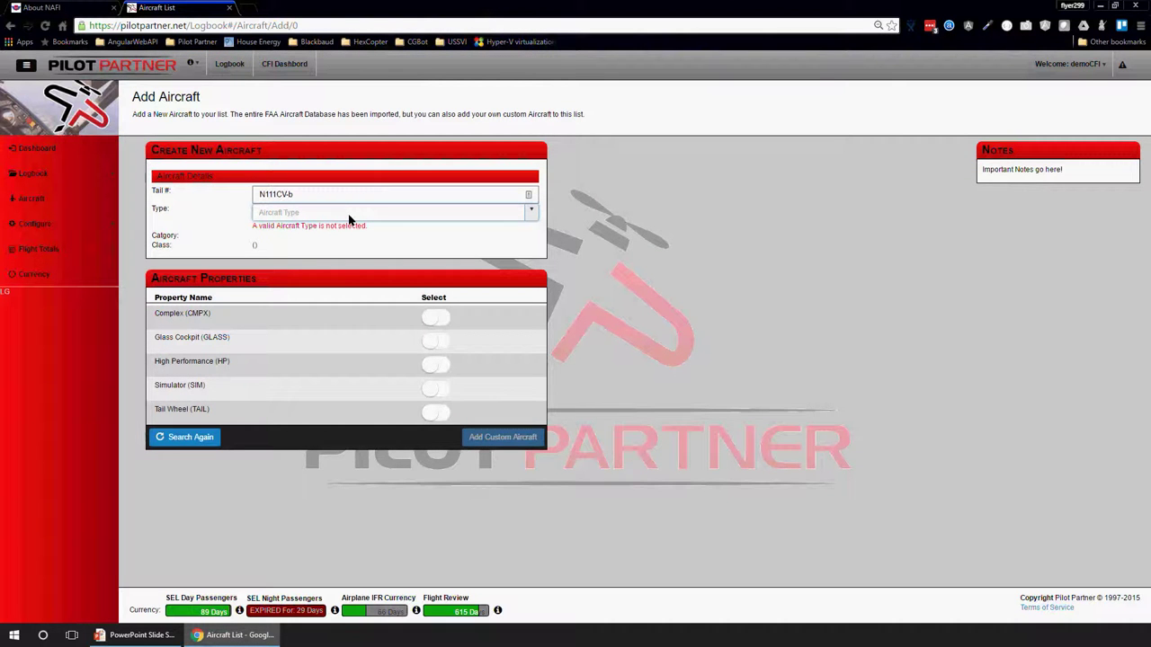
type("cess")
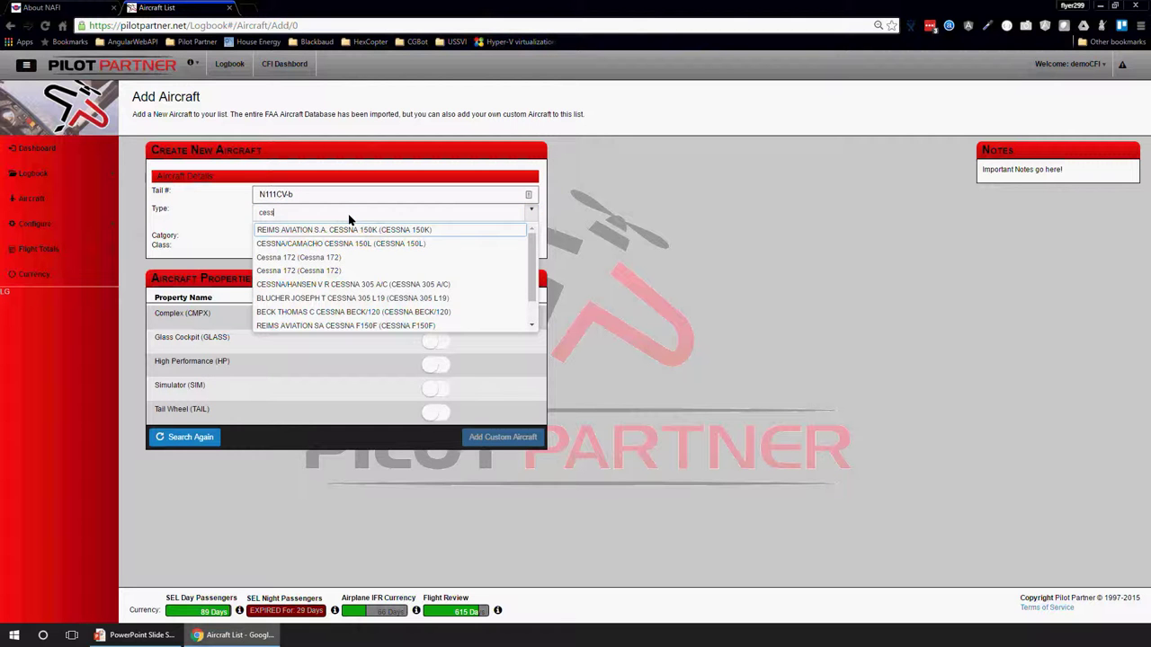
left_click(314, 257)
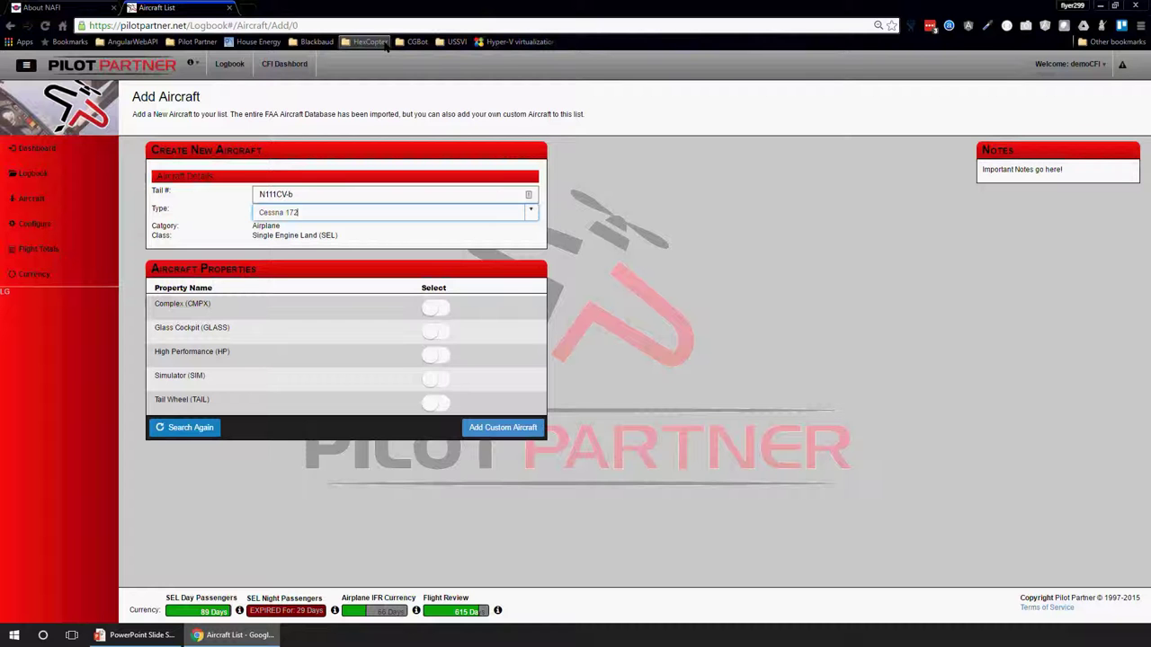
- Switch to the NAFI website and examine the Pilot Partner discount among its member benefits
key("ctrl+shift+Tab")
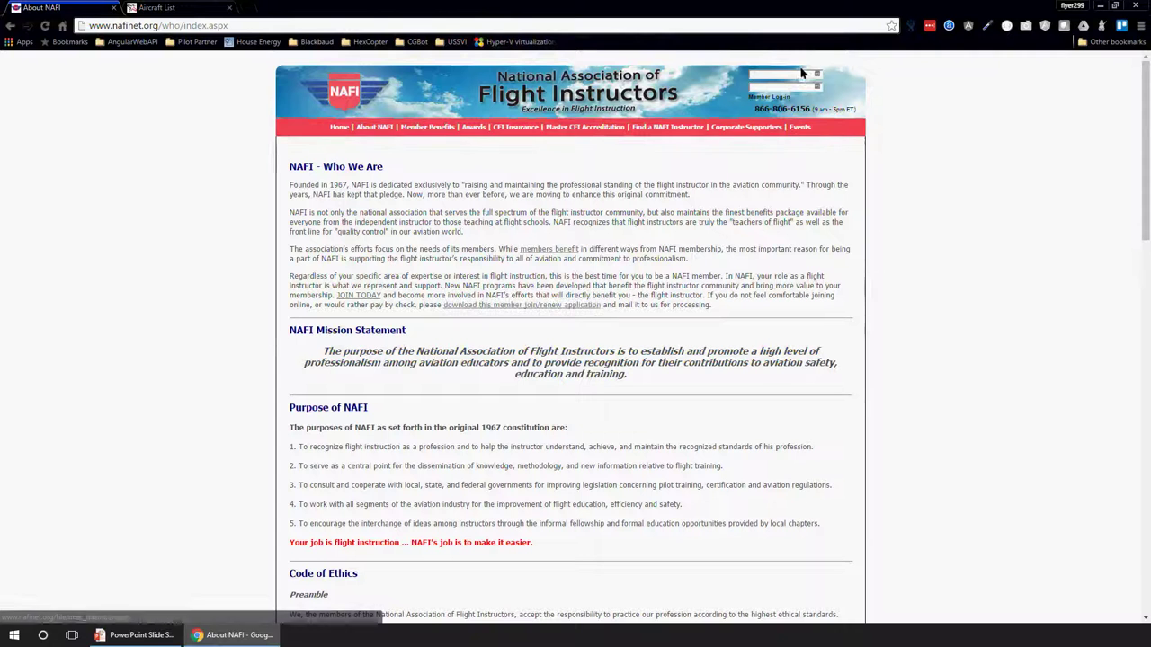
left_click(431, 130)
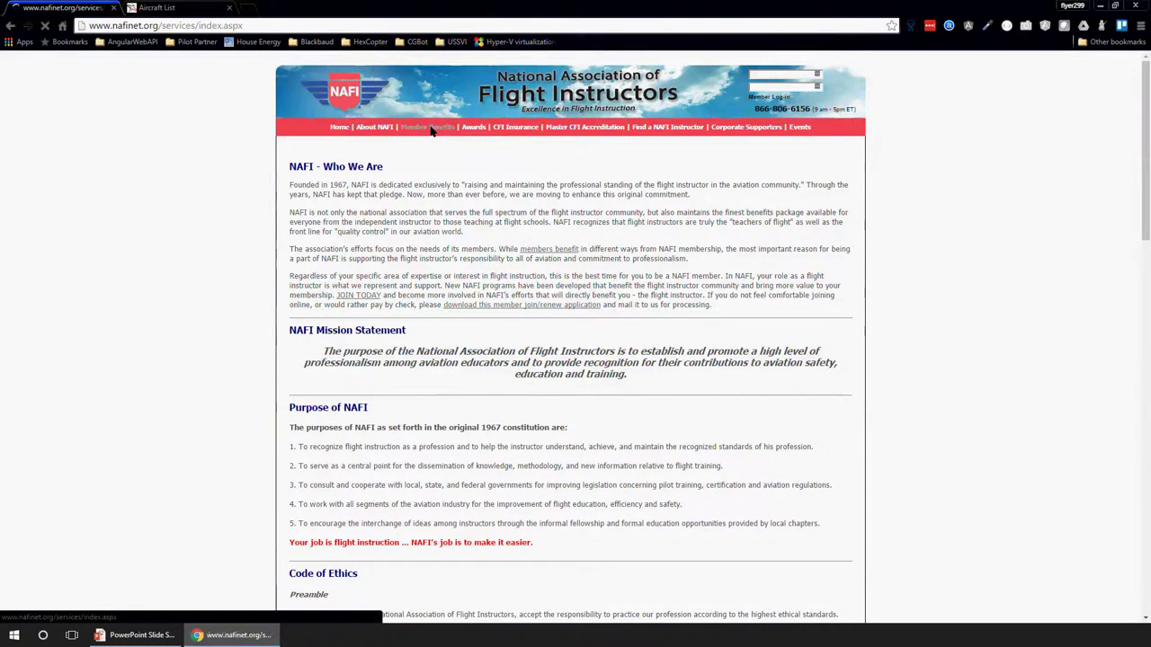
scroll(753, 109, "down", 1)
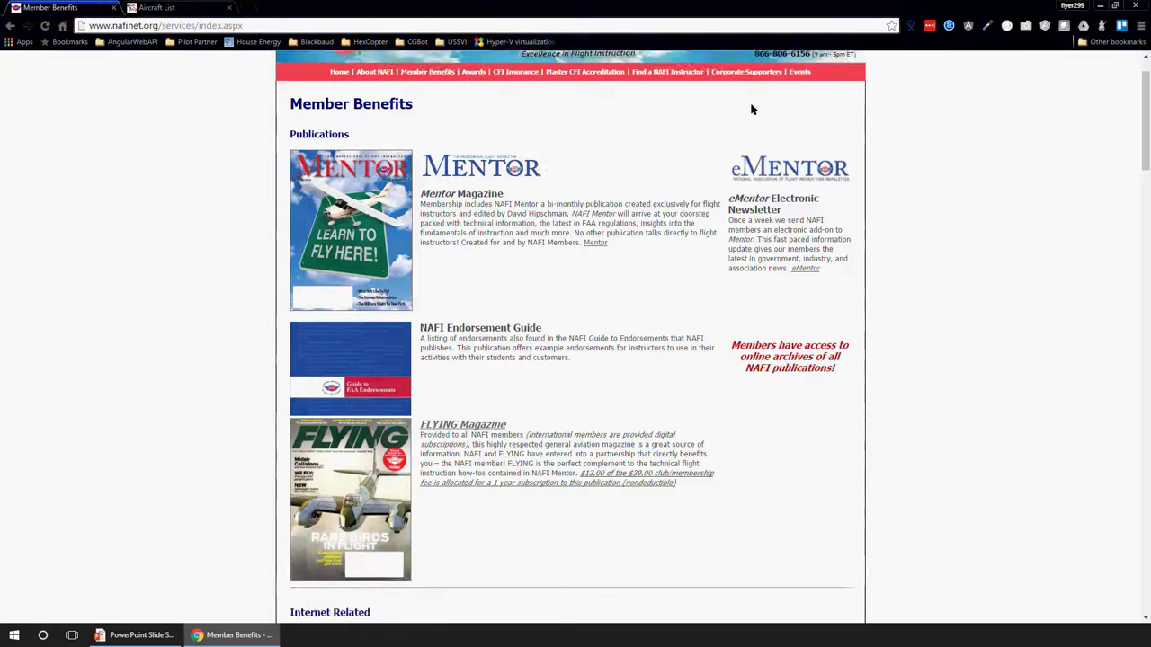
scroll(753, 109, "up", 1)
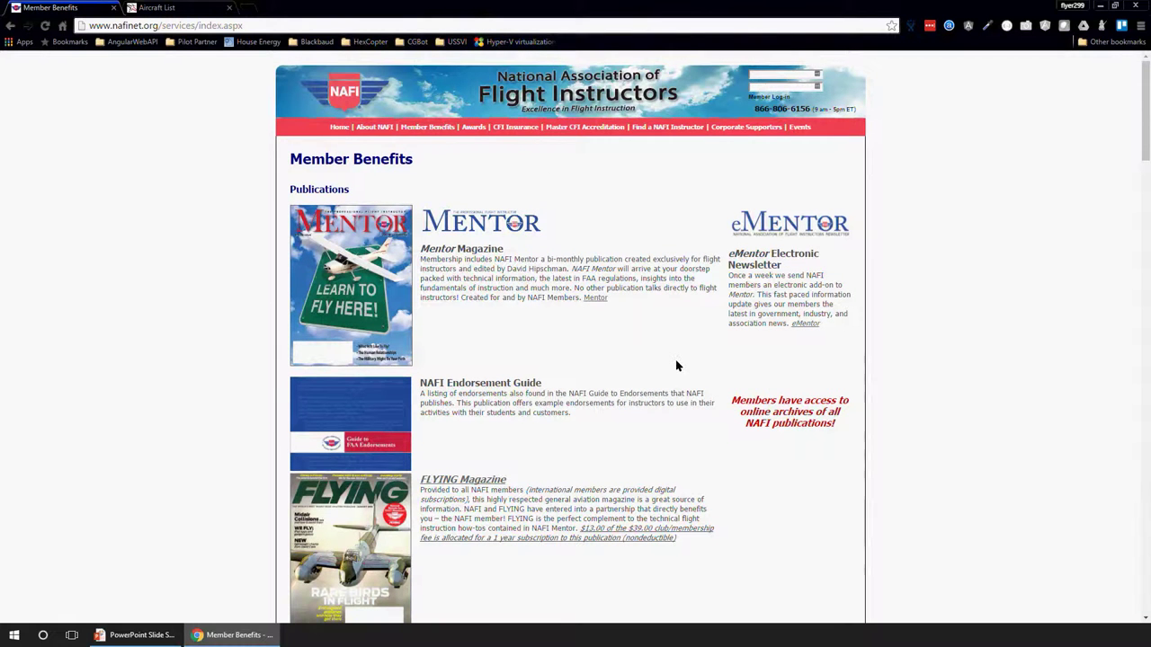
scroll(677, 366, "down", 1)
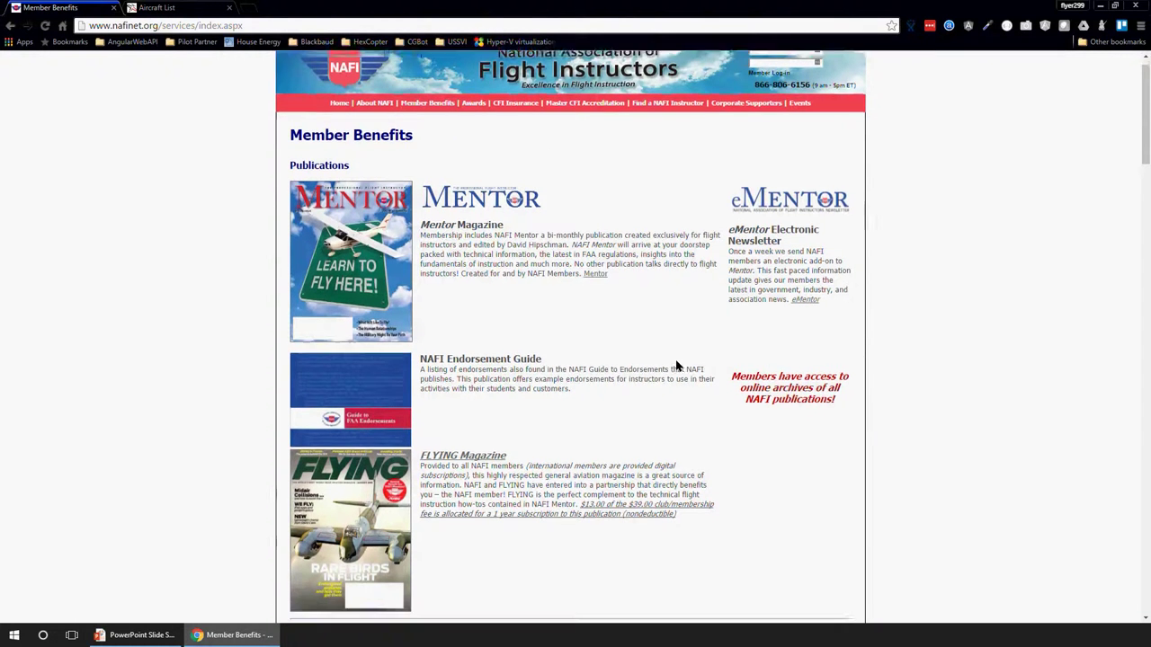
scroll(677, 366, "down", 15)
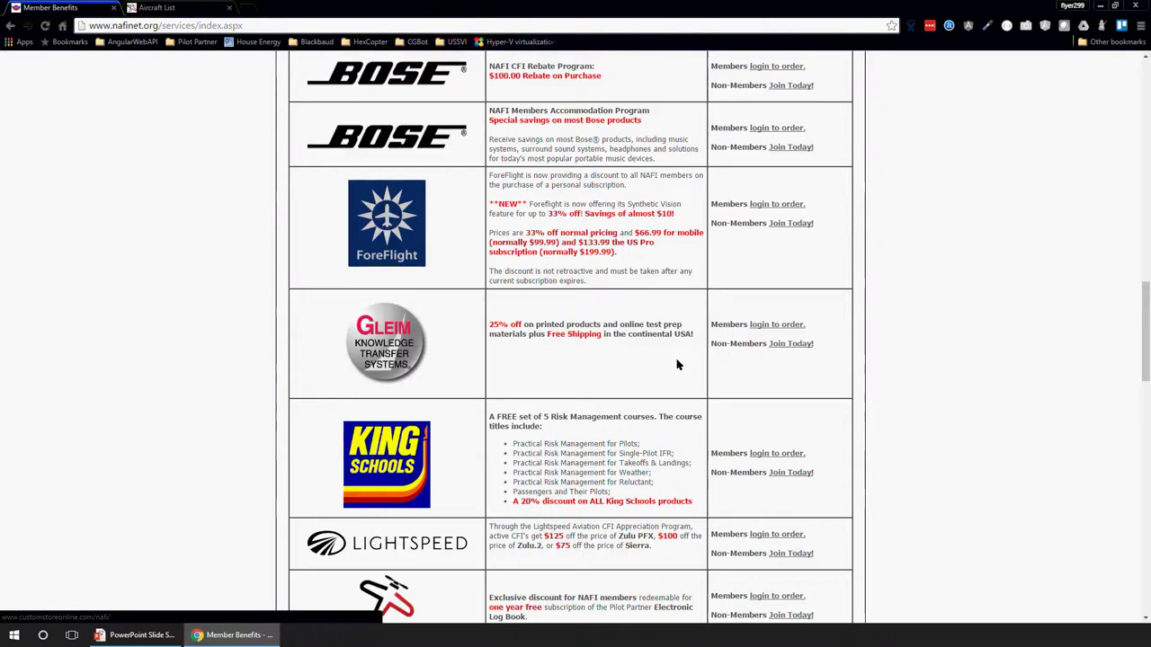
scroll(679, 366, "down", 3)
scroll(569, 333, "down", 1)
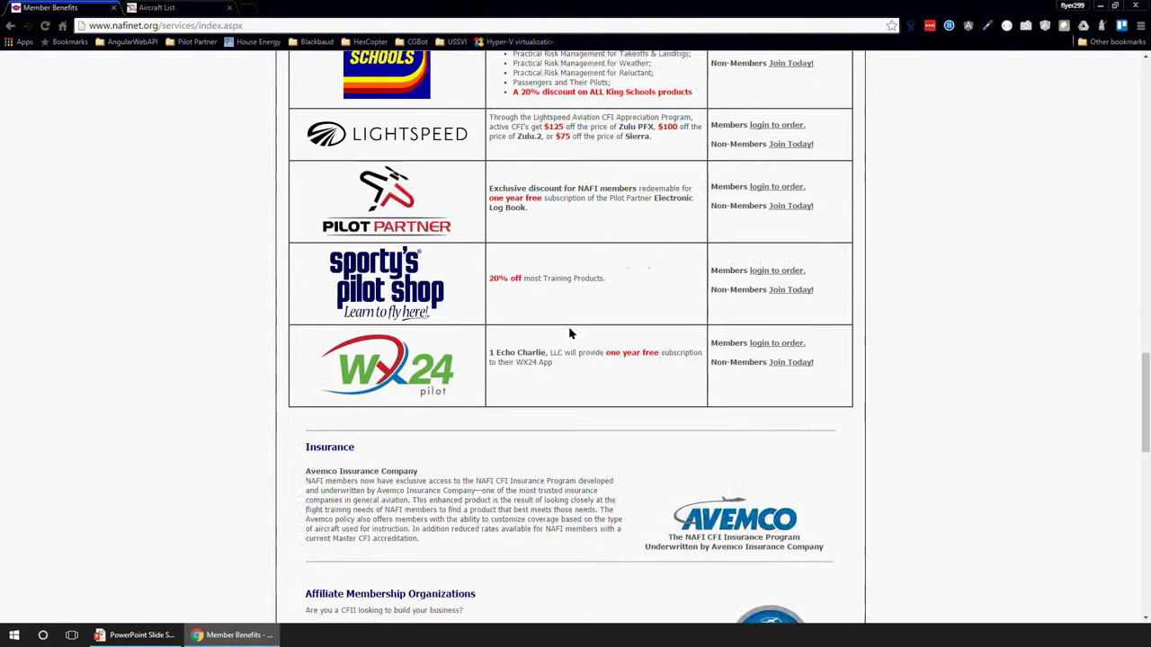
scroll(569, 333, "up", 2)
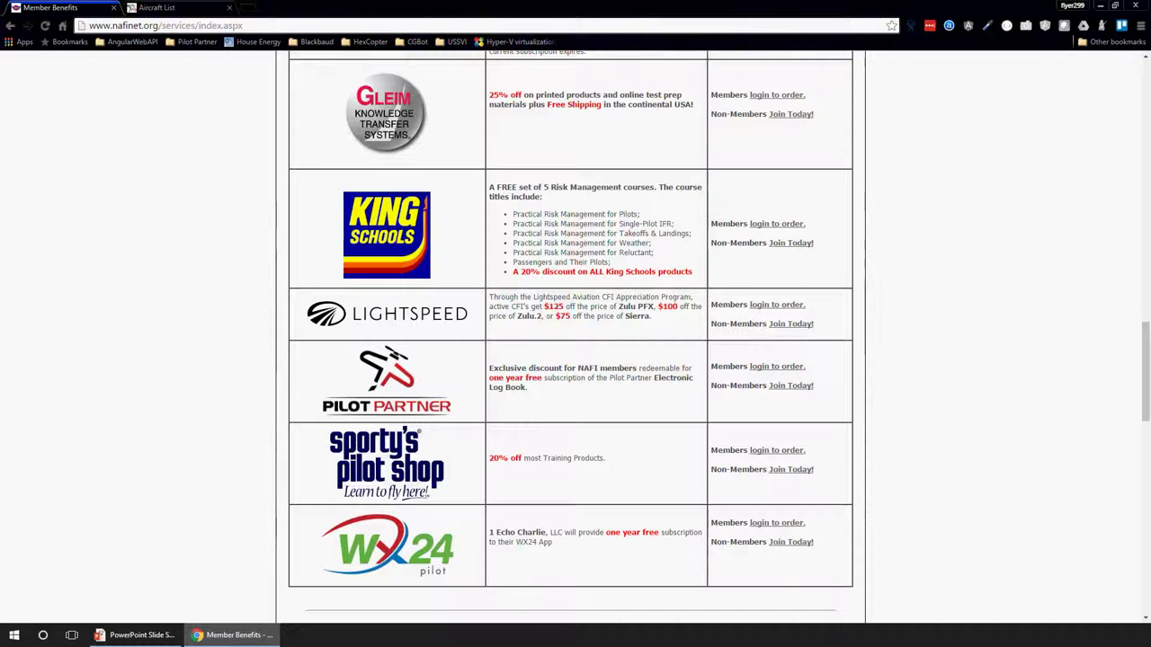
- Return to Pilot Partner, review the Invite Student form from the CFI Dashboard's student list, and close it without sending
key("ctrl+Tab")
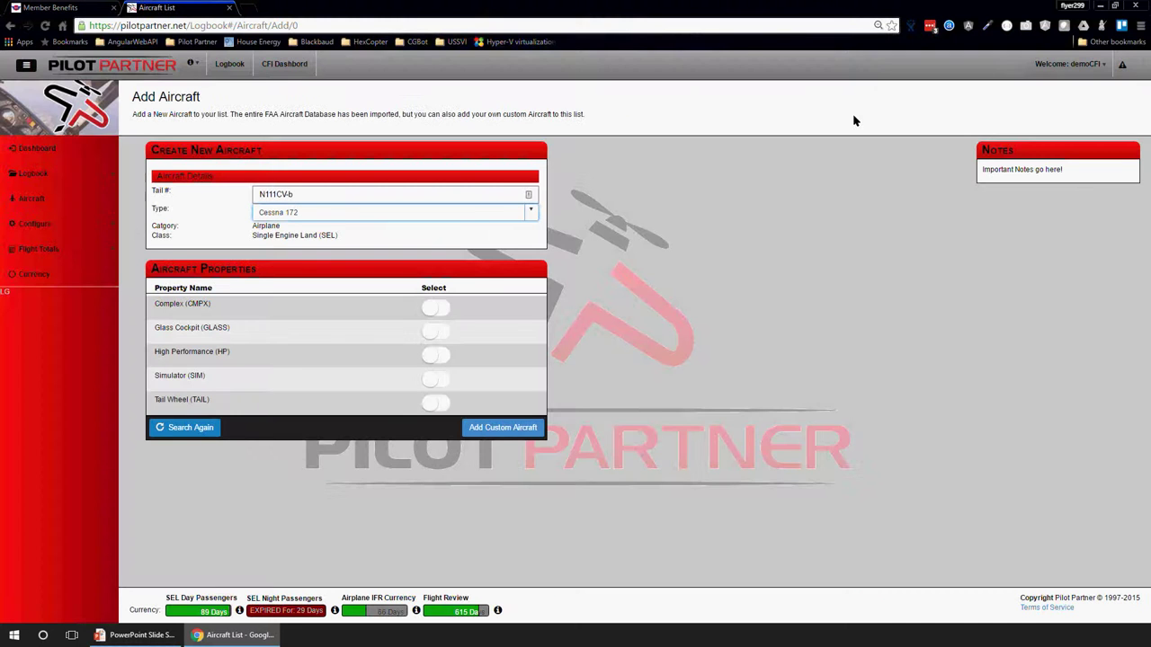
left_click(293, 66)
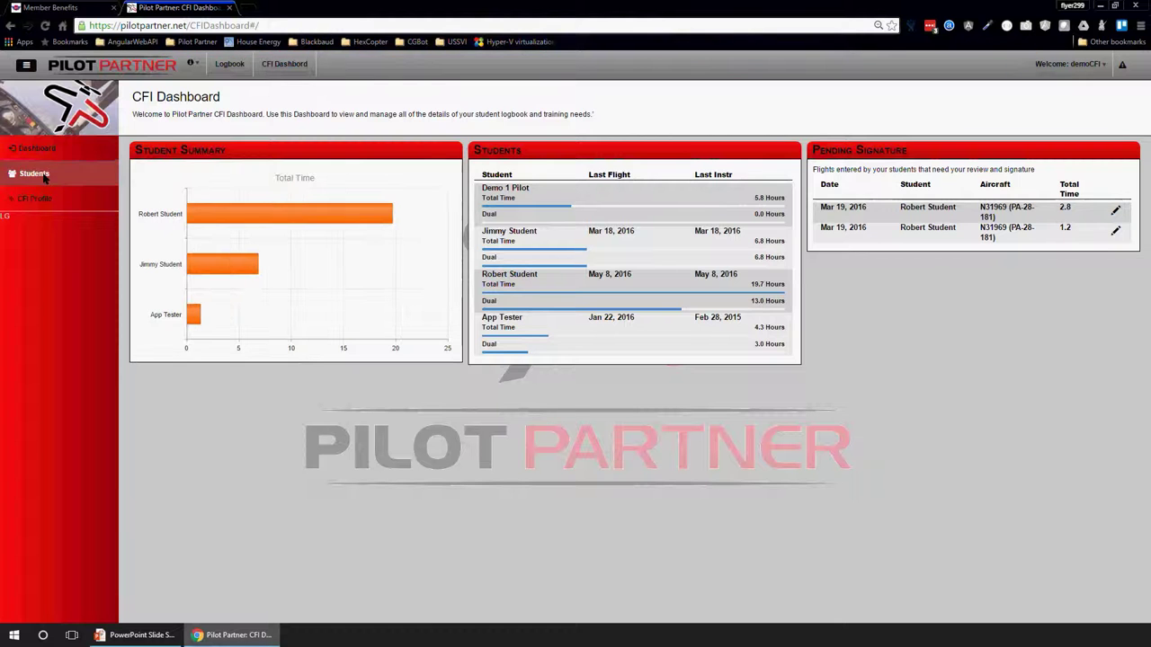
left_click(43, 178)
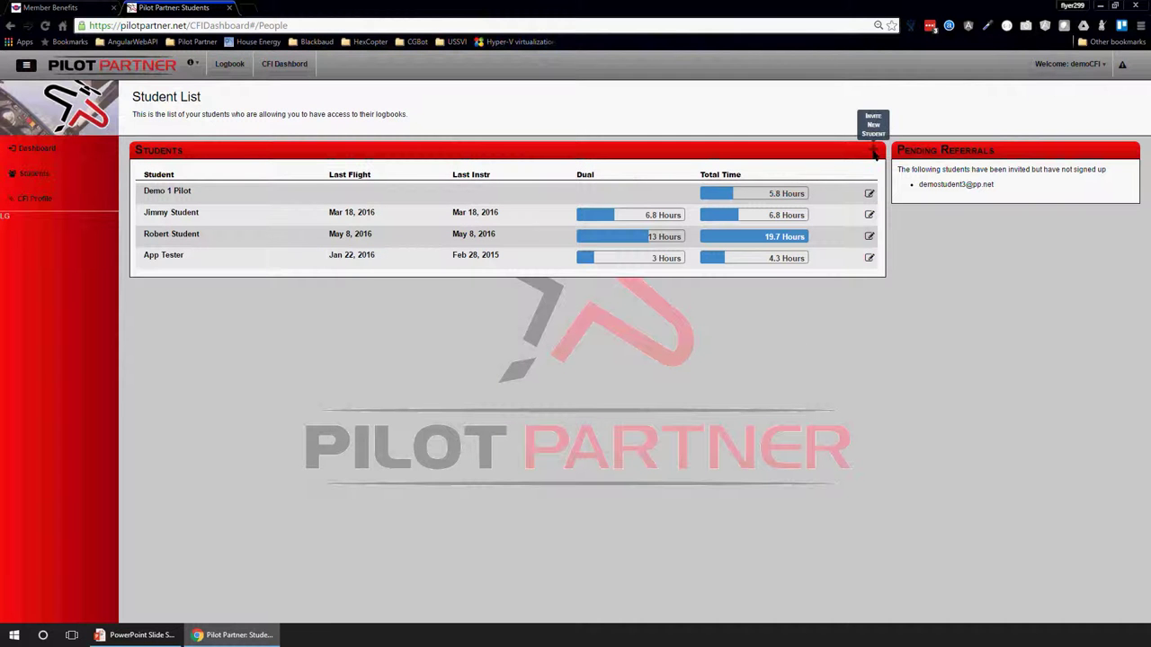
left_click(873, 151)
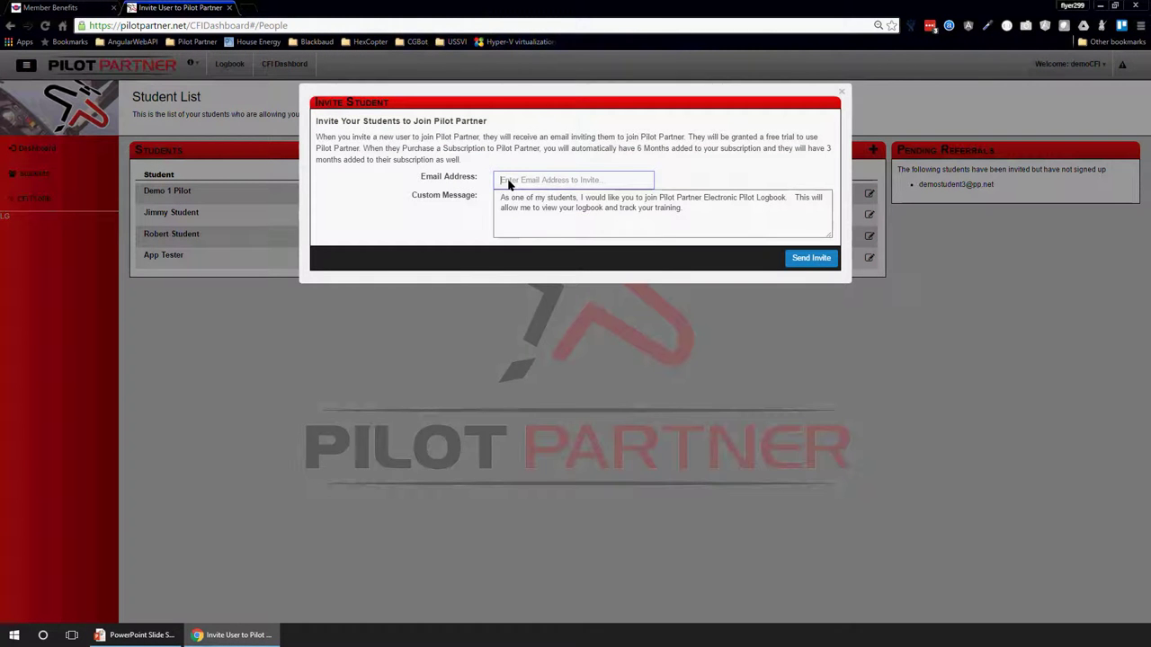
left_click(508, 184)
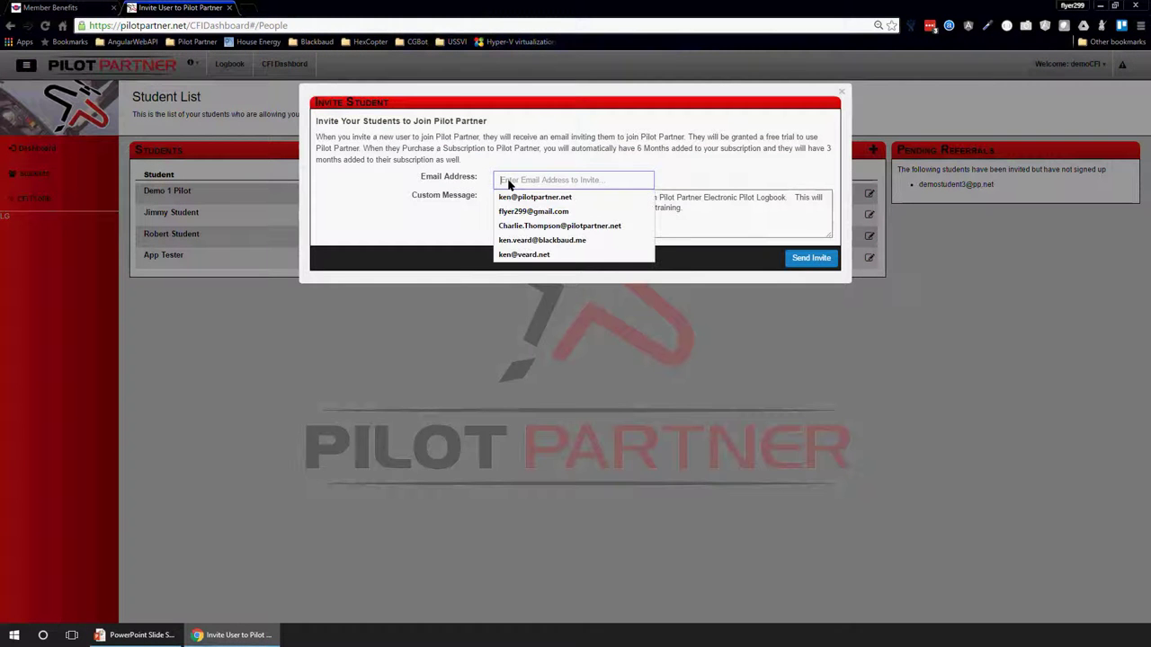
left_click(608, 167)
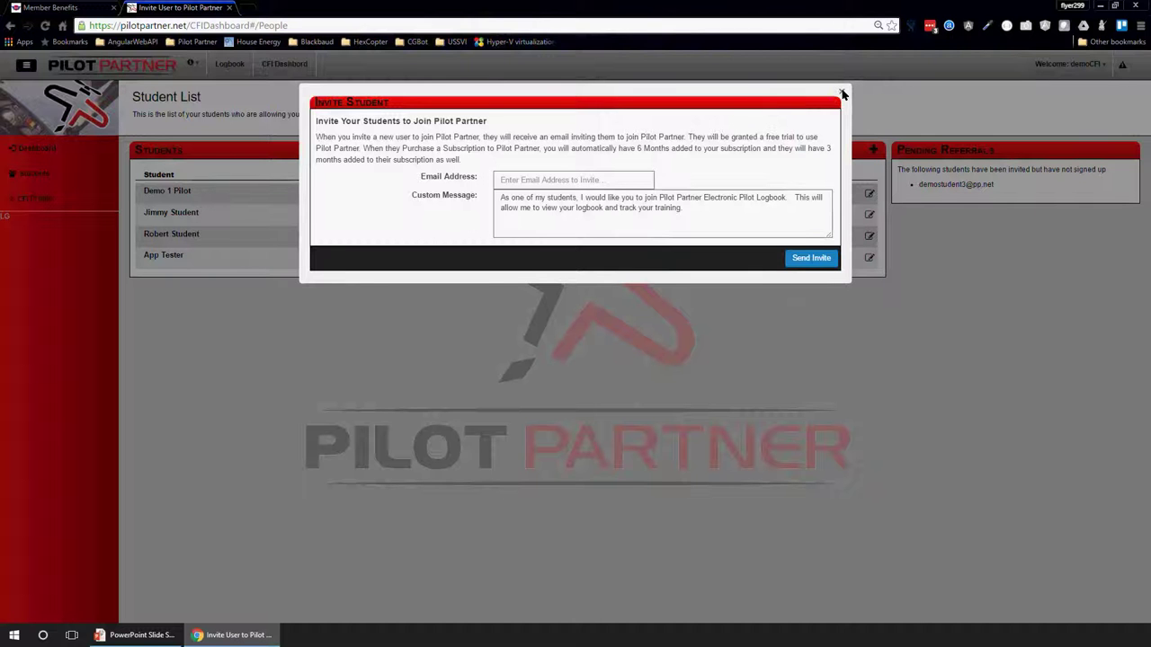
left_click(780, 280)
- Open the account details page and view the Refer a Pilot page
left_click(1070, 63)
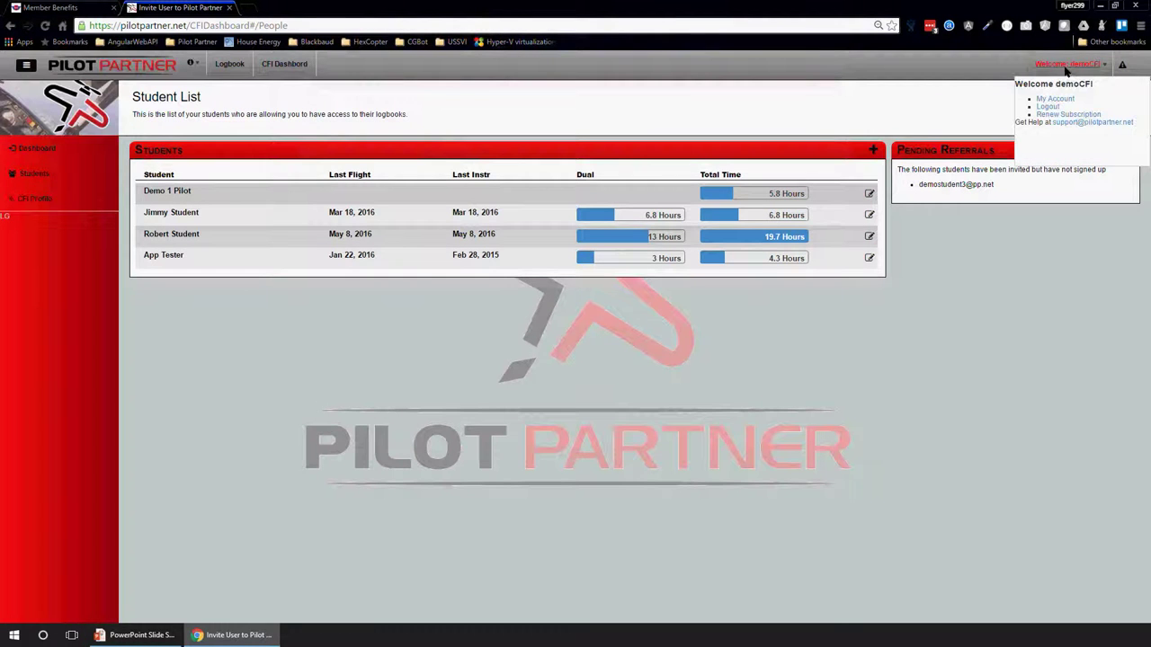
left_click(1054, 99)
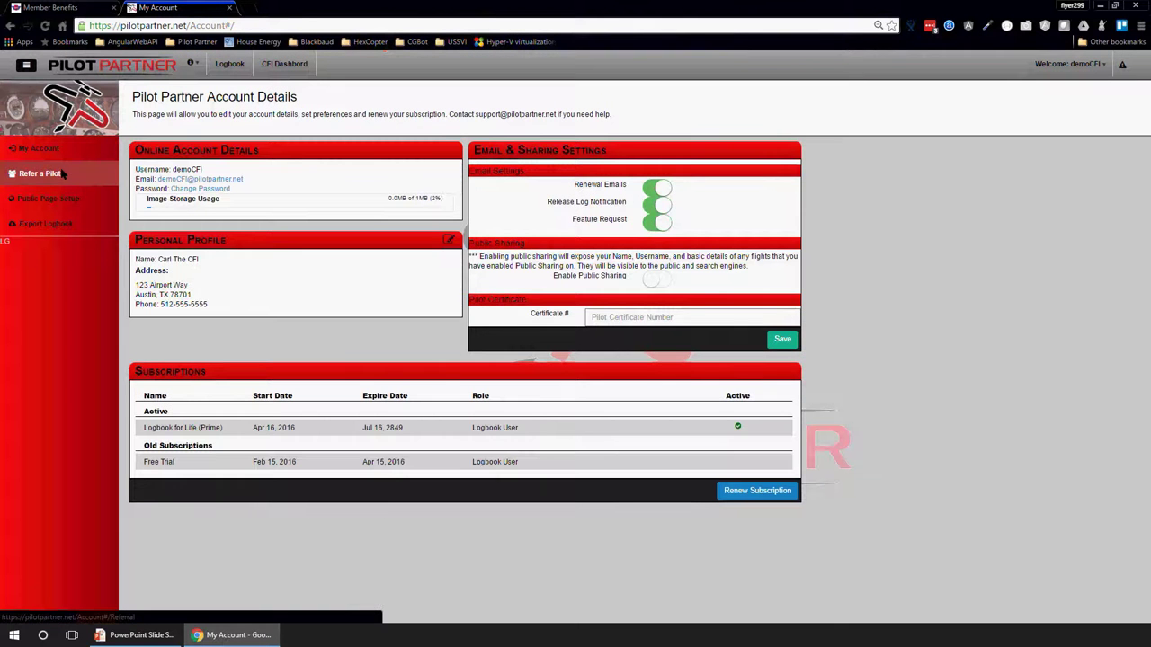
left_click(61, 174)
left_click(418, 218)
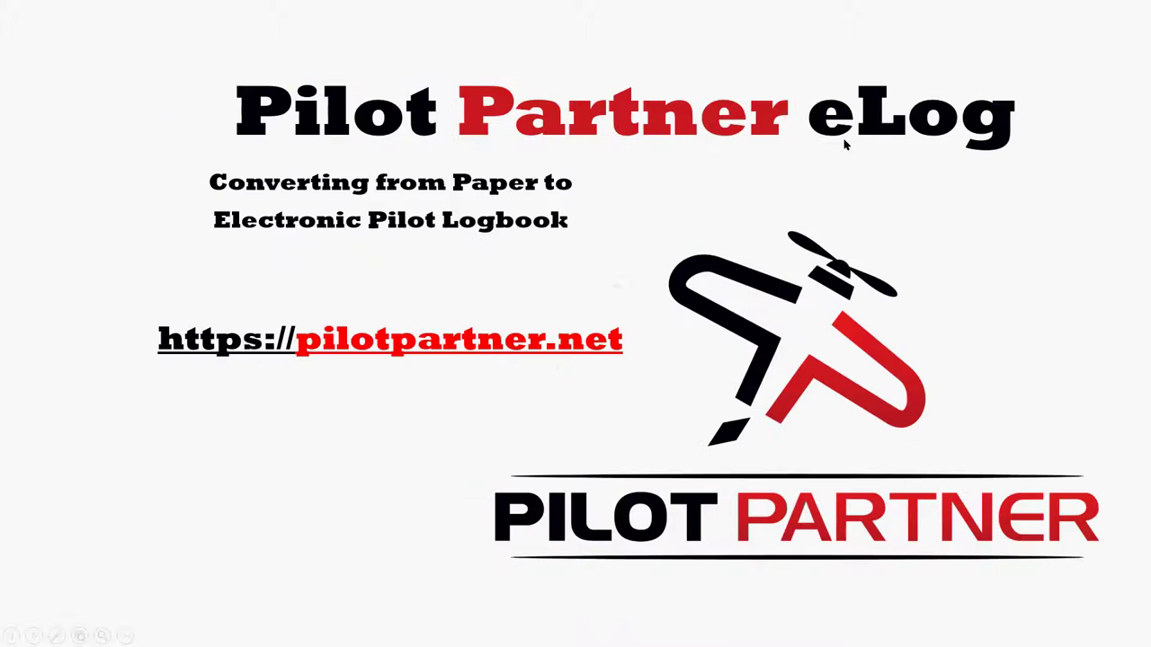
key("Right")
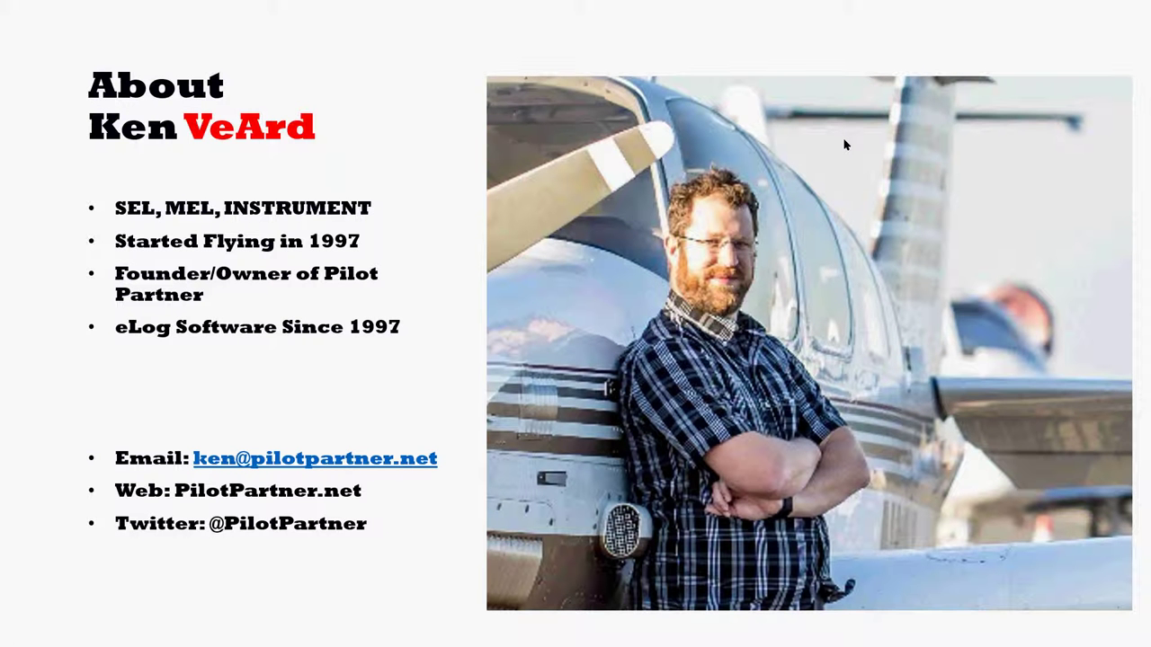